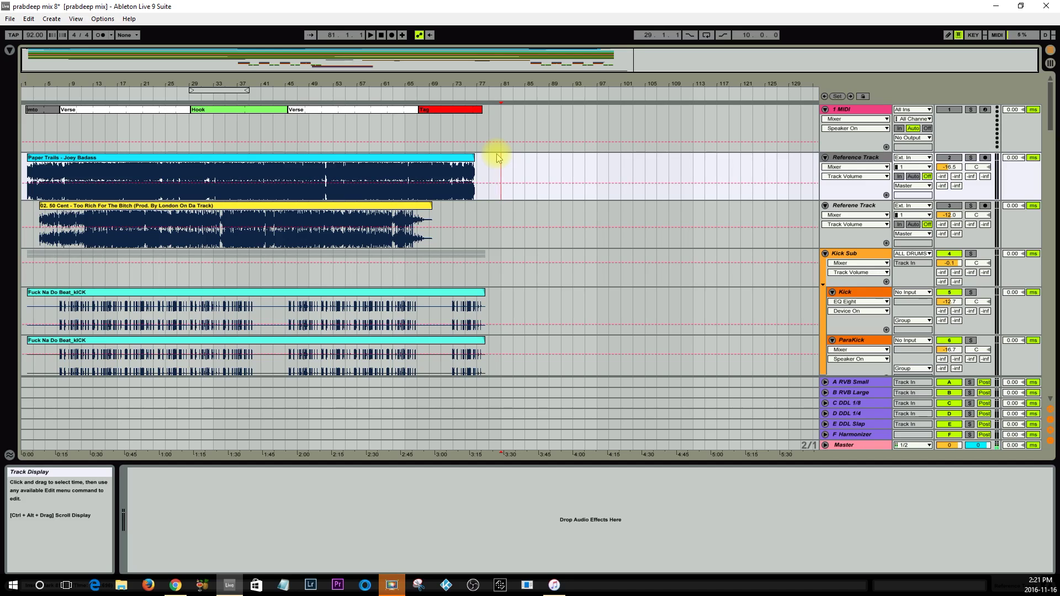
Step: Scroll down to the drum tracks and select the Kick Sub group track
scroll(497, 158, "down", 1)
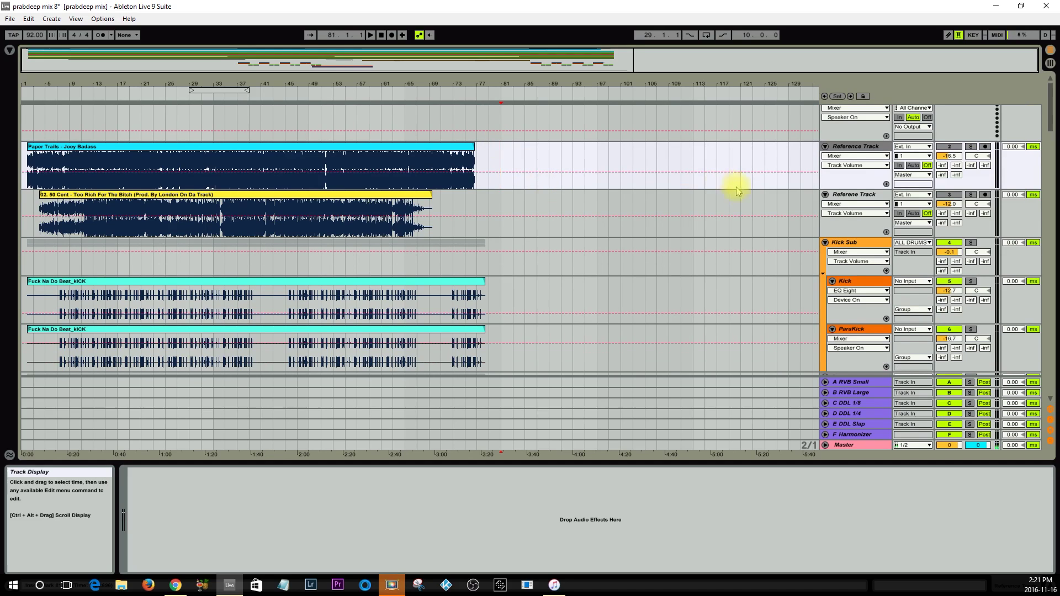
left_click(860, 247)
scroll(860, 248, "down", 2)
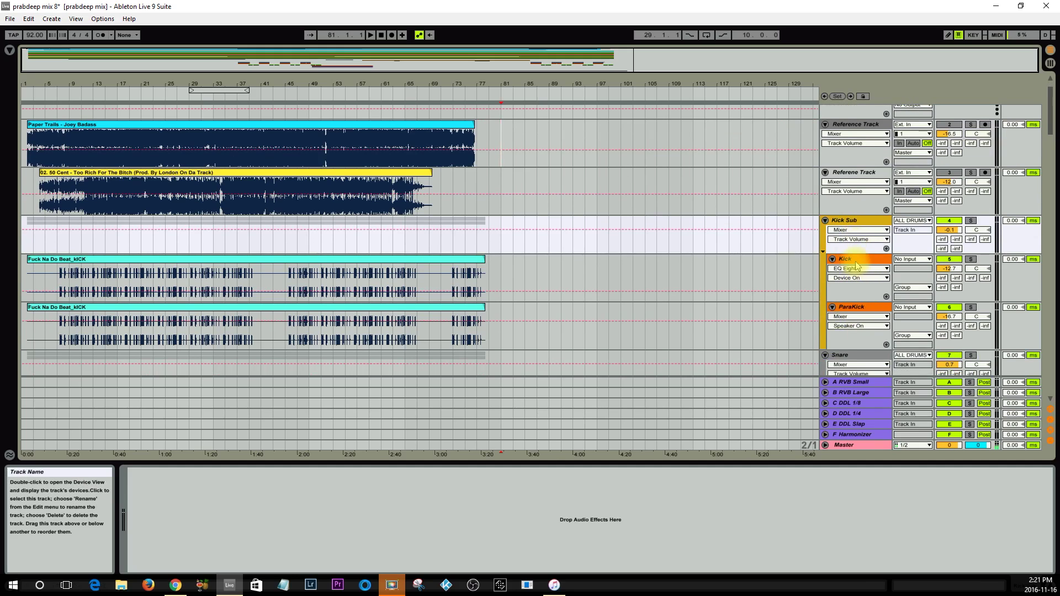
scroll(575, 310, "down", 2)
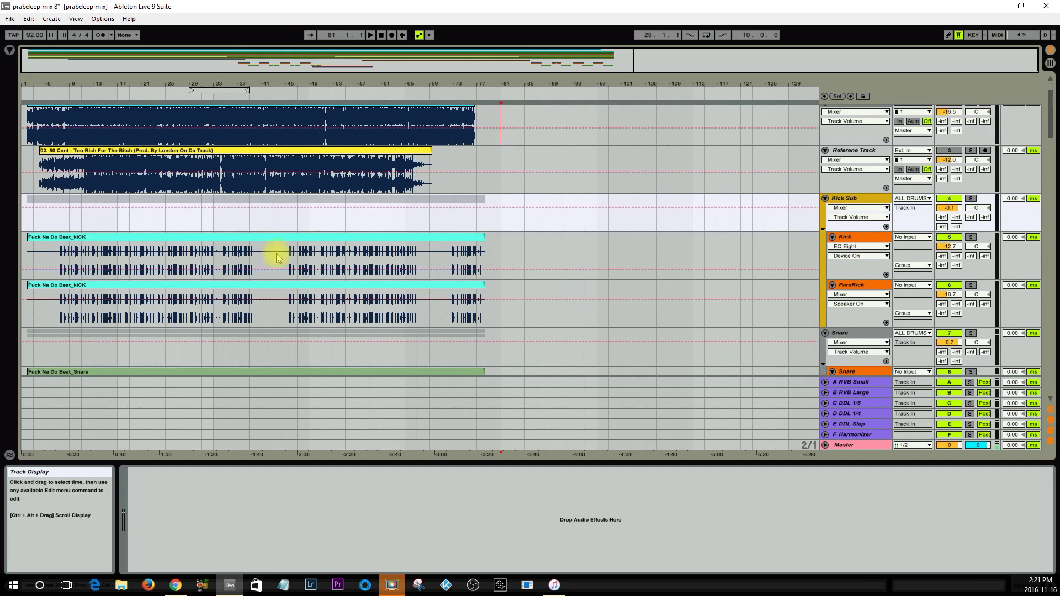
Step: Show the Kick clip's devices, zoom into the opening bars, bypass Utility and deactivate ParaKick
left_click(234, 238)
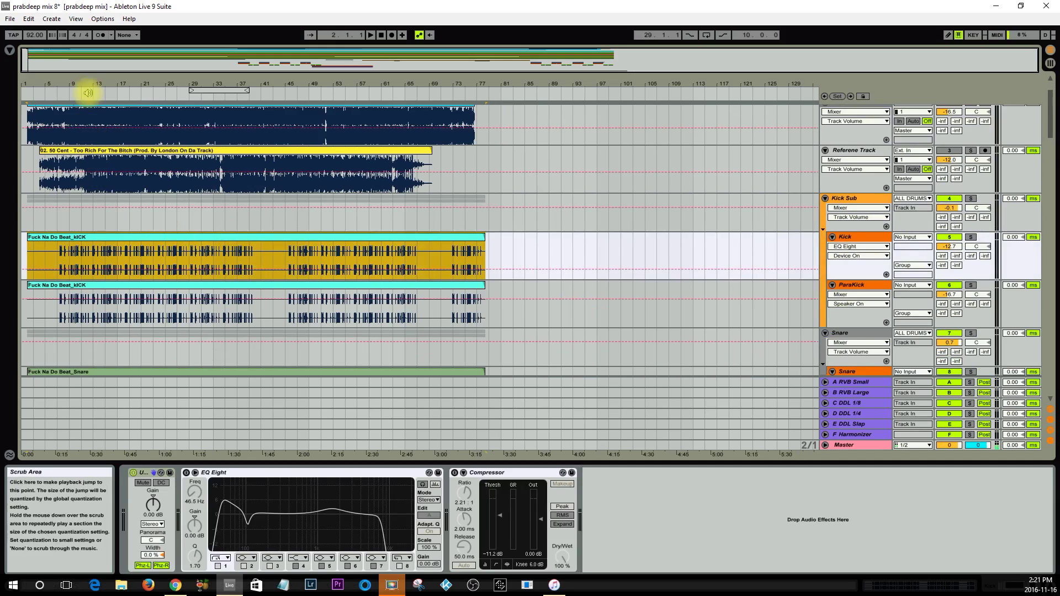
left_click_drag(71, 83, 72, 193)
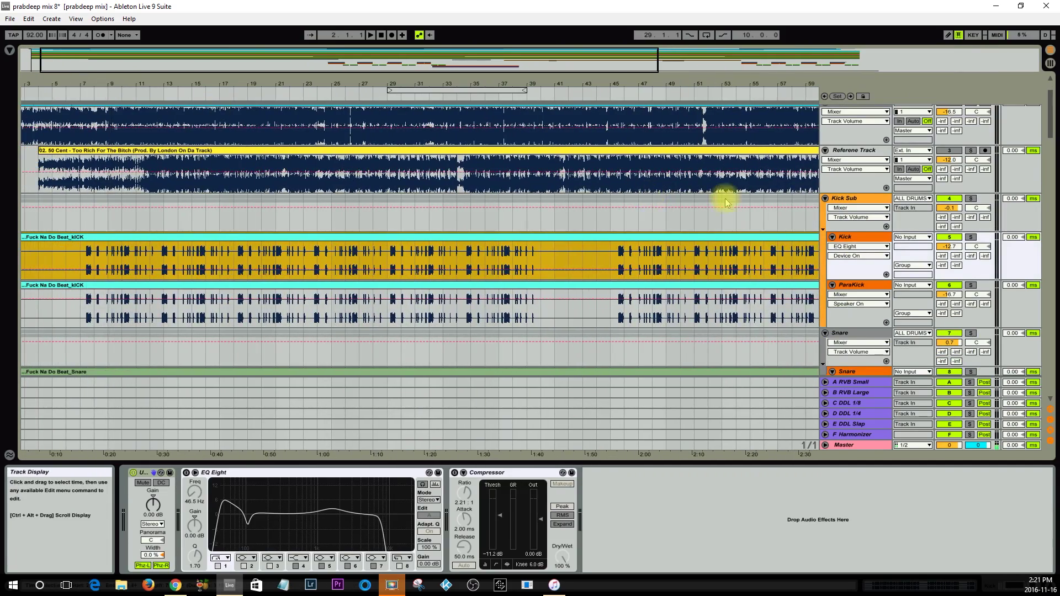
left_click(235, 473)
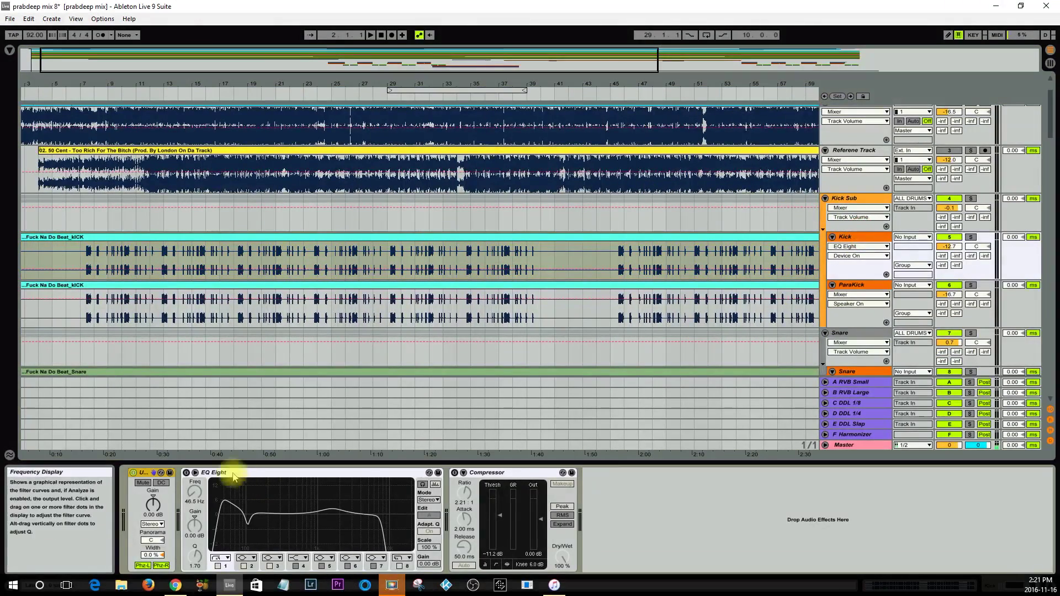
left_click(135, 473)
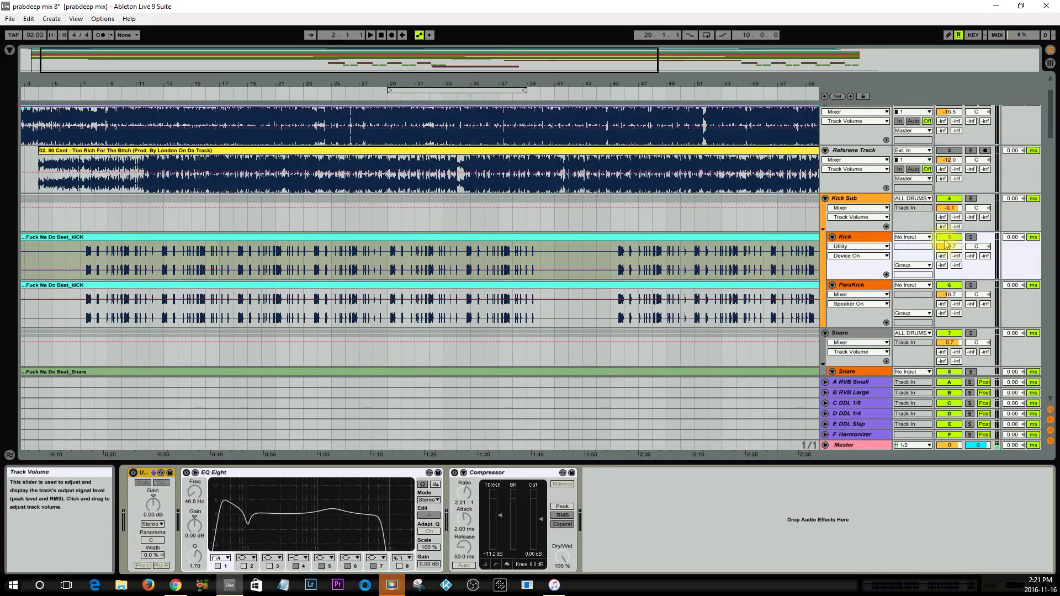
left_click(949, 285)
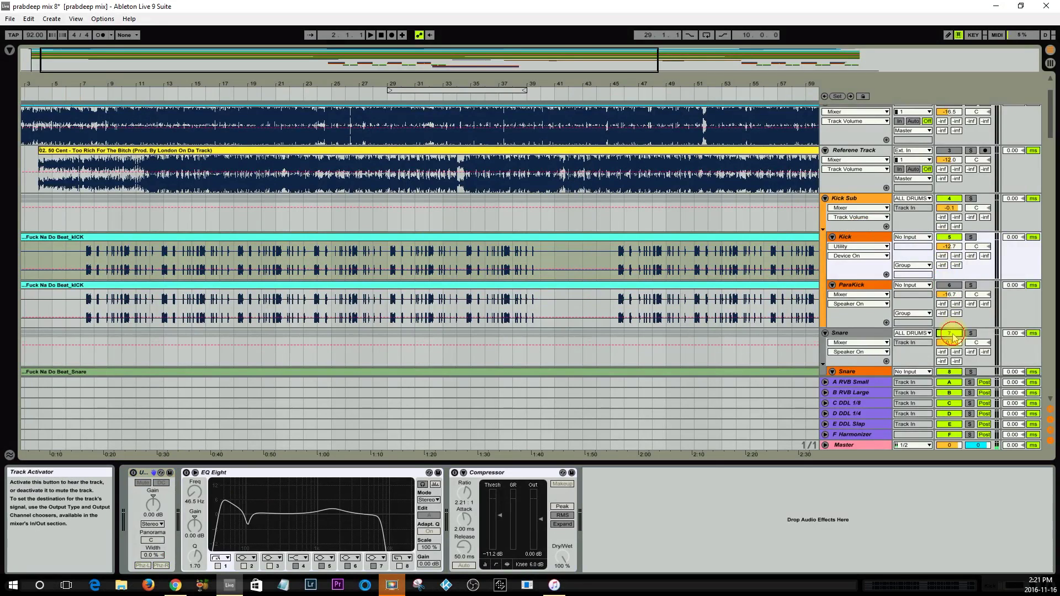
Step: Play from bar 9, A/B the Kick's Utility leaving it on, and select EQ Eight
left_click(90, 98)
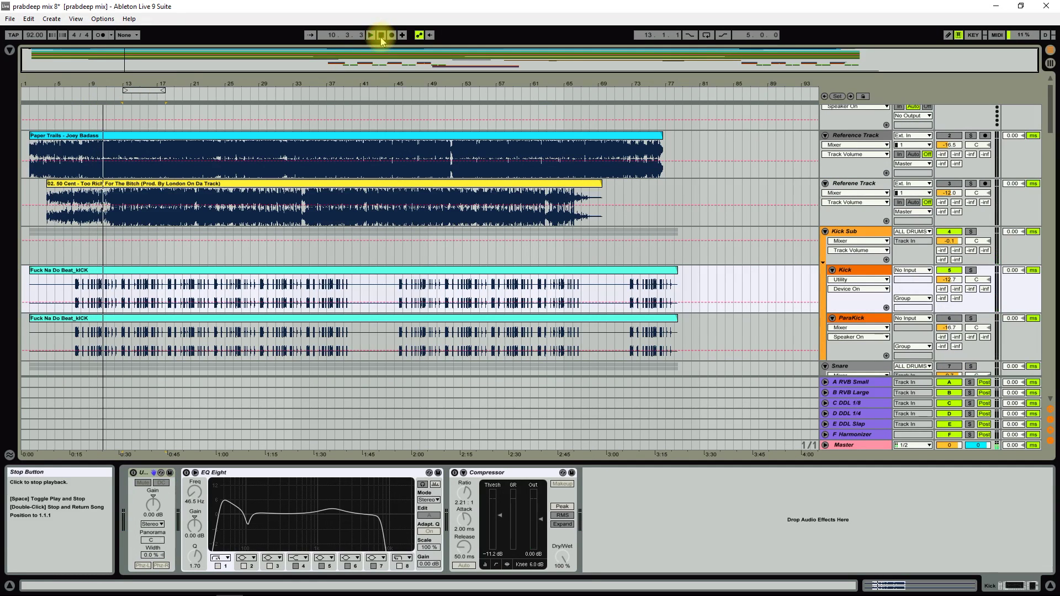
left_click(381, 38)
scroll(347, 284, "down", 1)
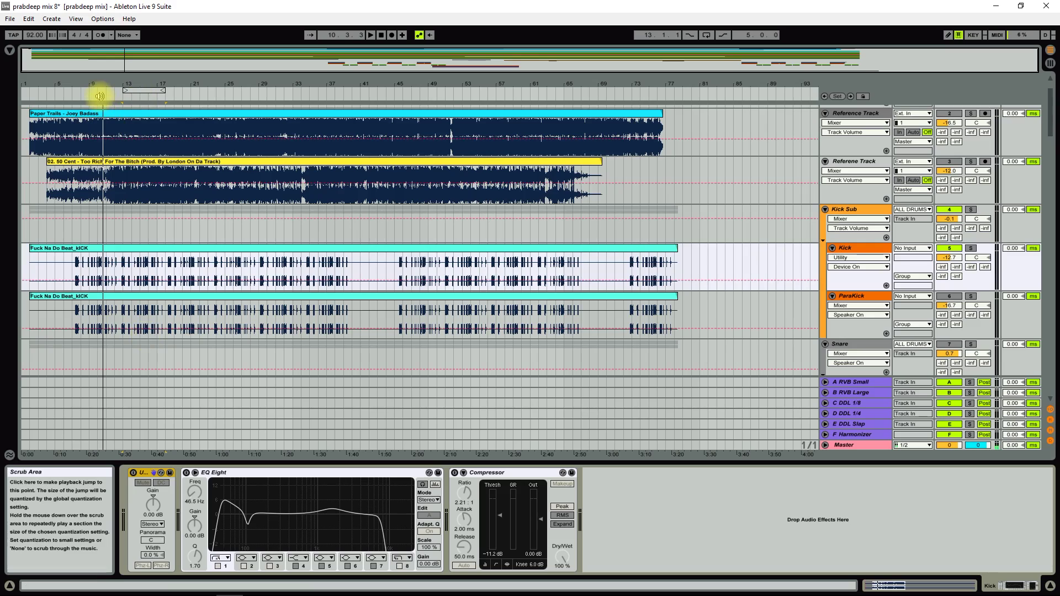
left_click(92, 98)
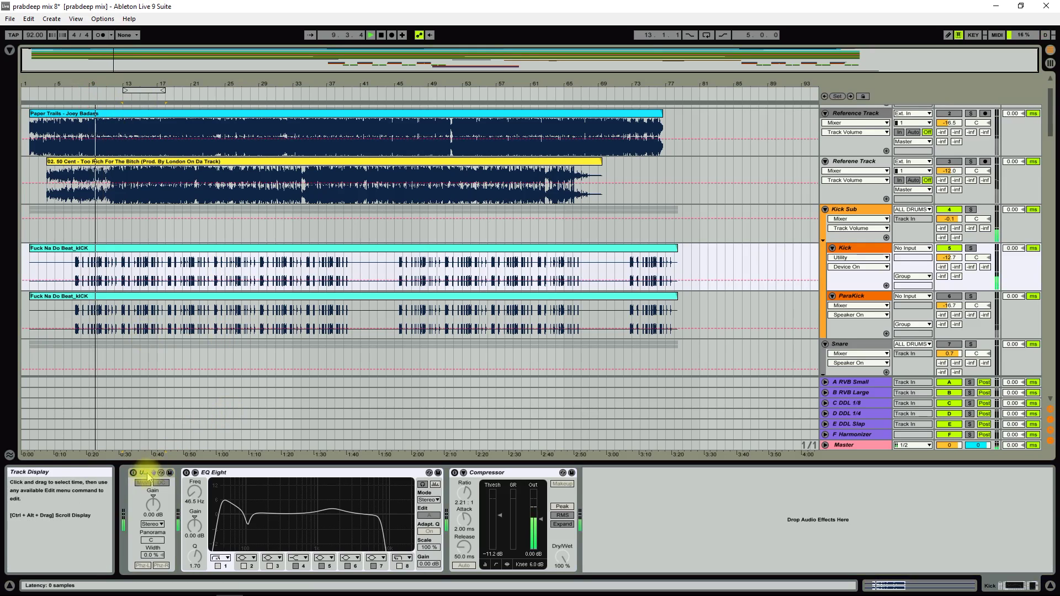
left_click(133, 473)
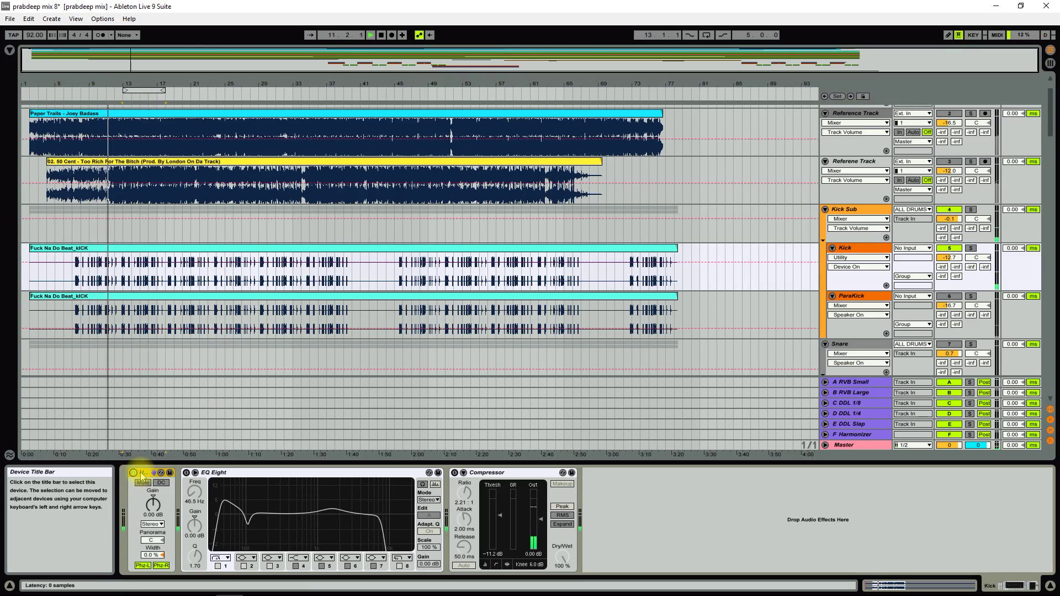
left_click(134, 474)
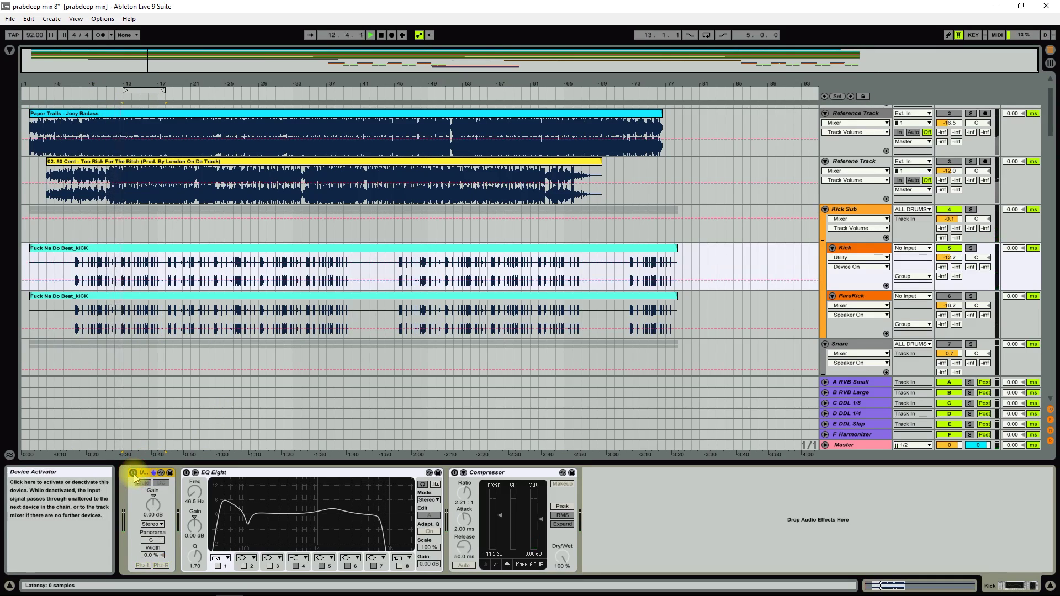
left_click(134, 474)
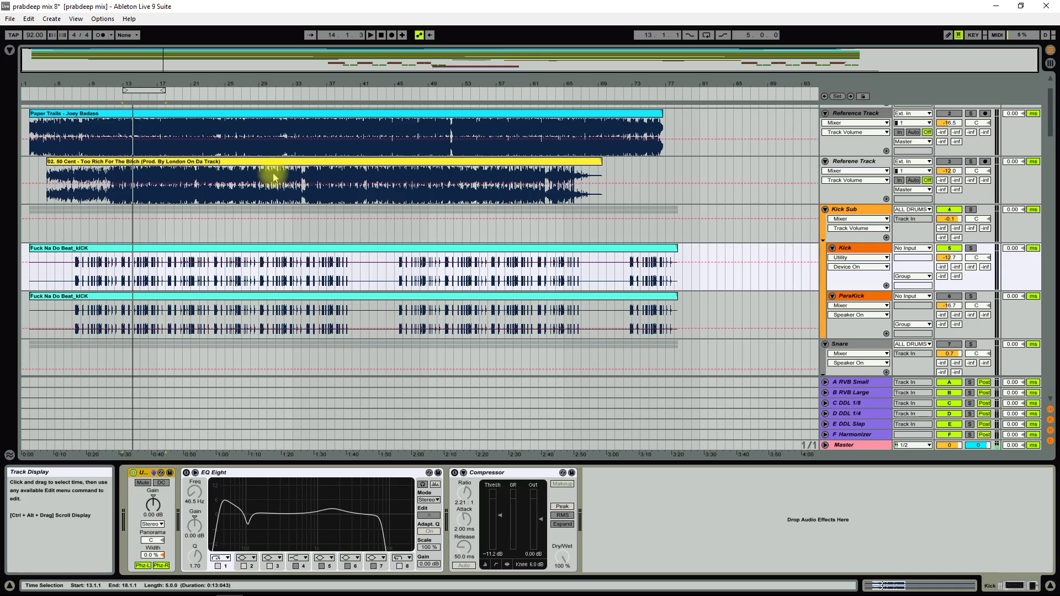
left_click(275, 474)
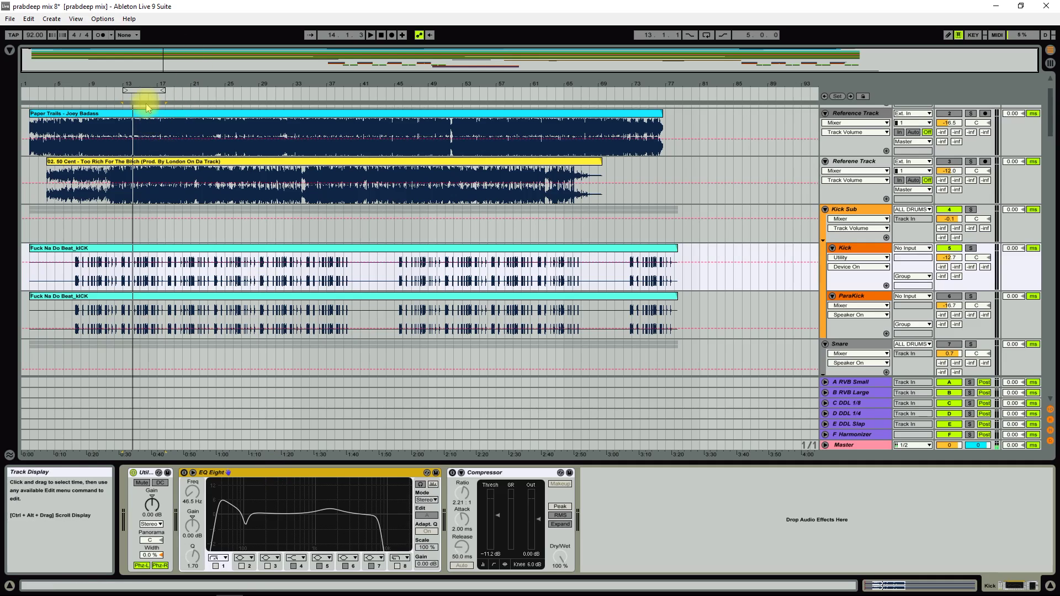
Step: Play from bar 12 and A/B the Kick's EQ Eight, leaving it switched on
left_click(114, 95)
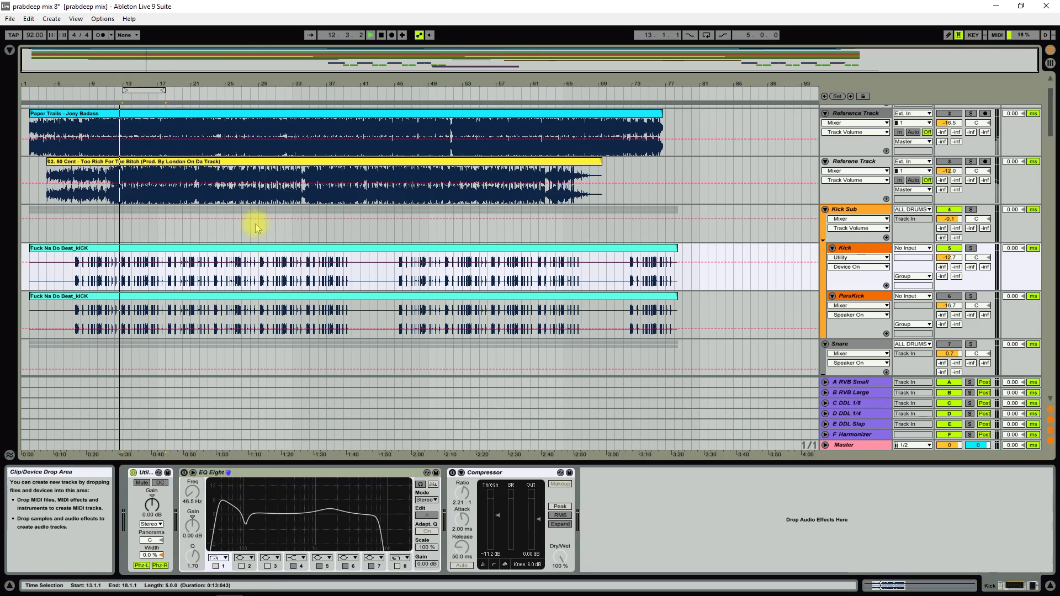
left_click(183, 473)
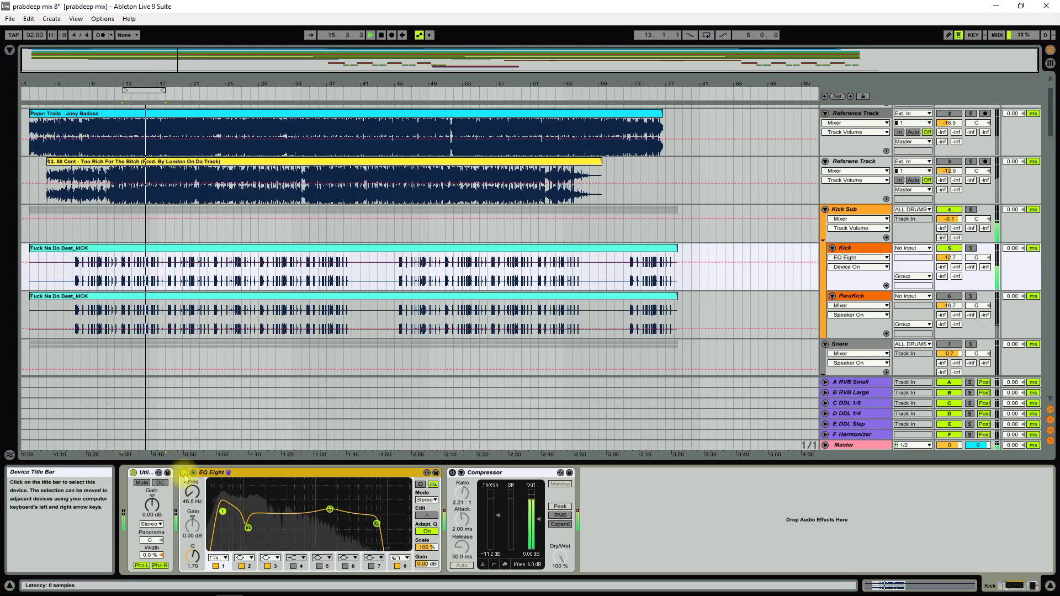
left_click(184, 473)
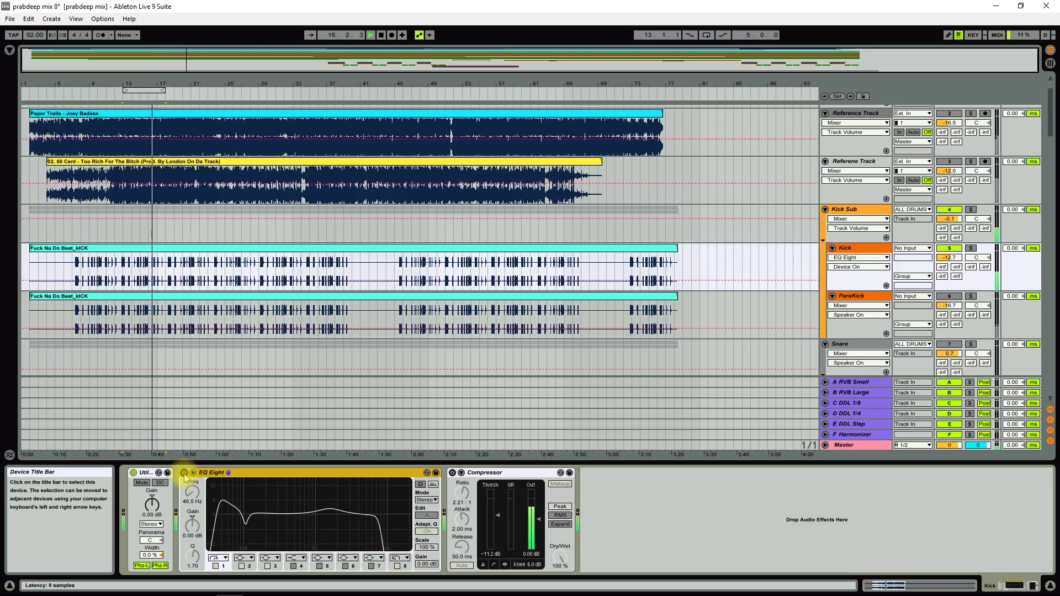
left_click(184, 473)
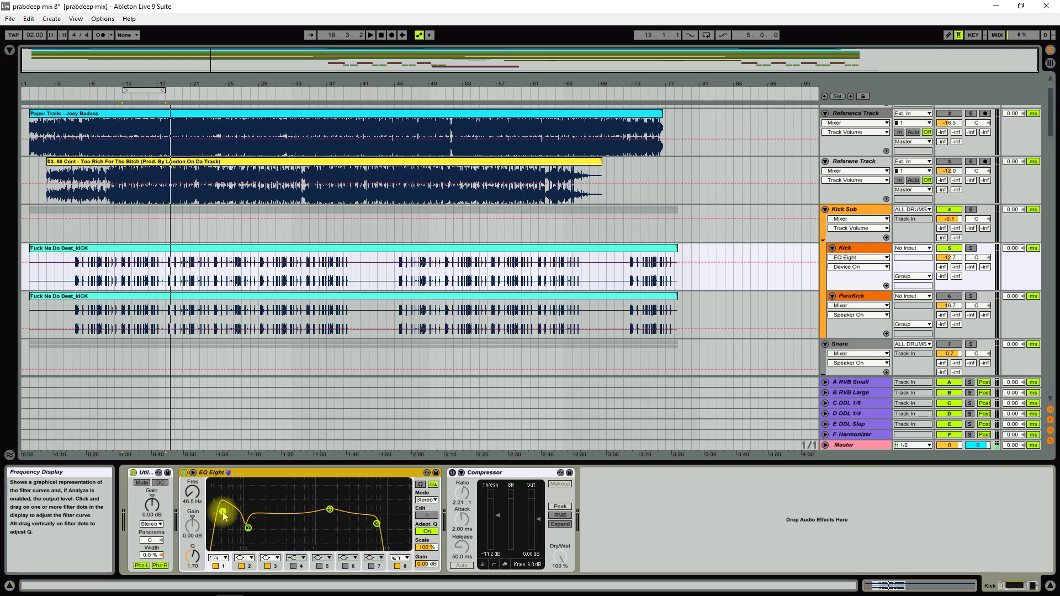
Step: Inspect the Kick EQ Eight's 108 Hz, 1.61 kHz and 7.62 kHz bands, then select the Compressor
left_click(248, 529)
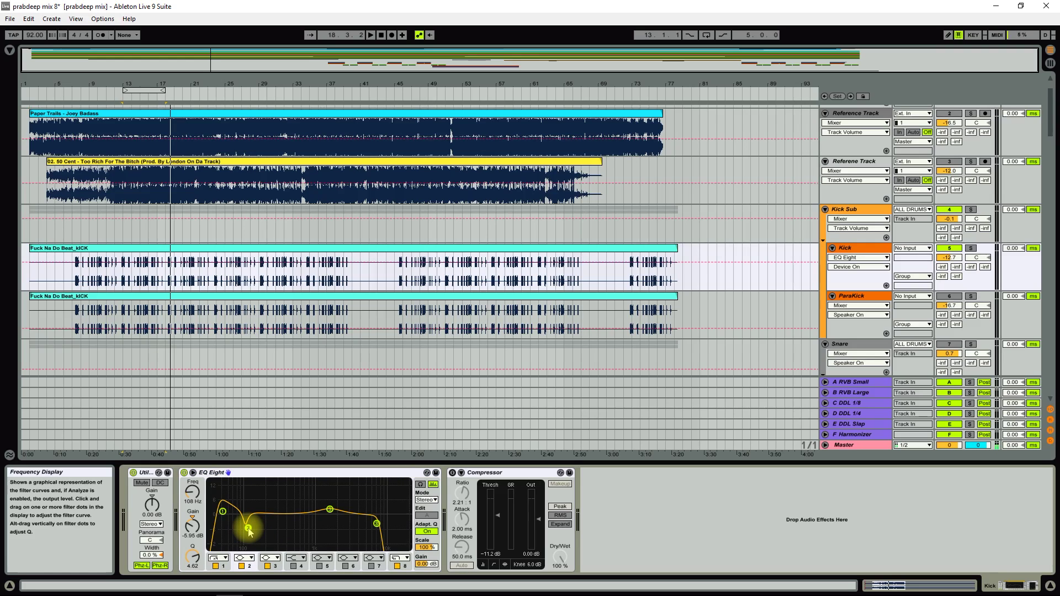
left_click(318, 533)
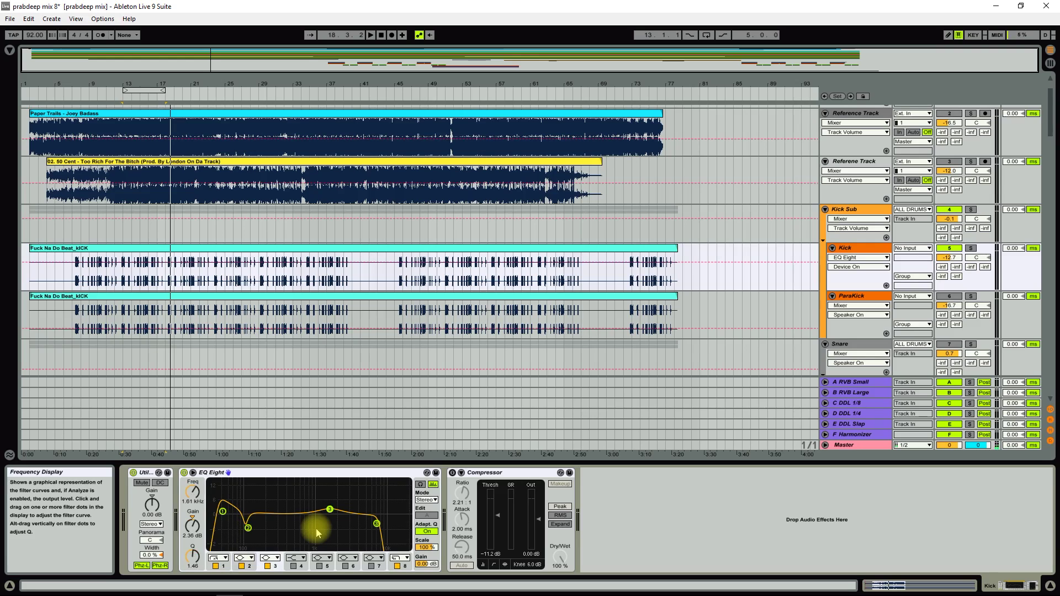
left_click(377, 524)
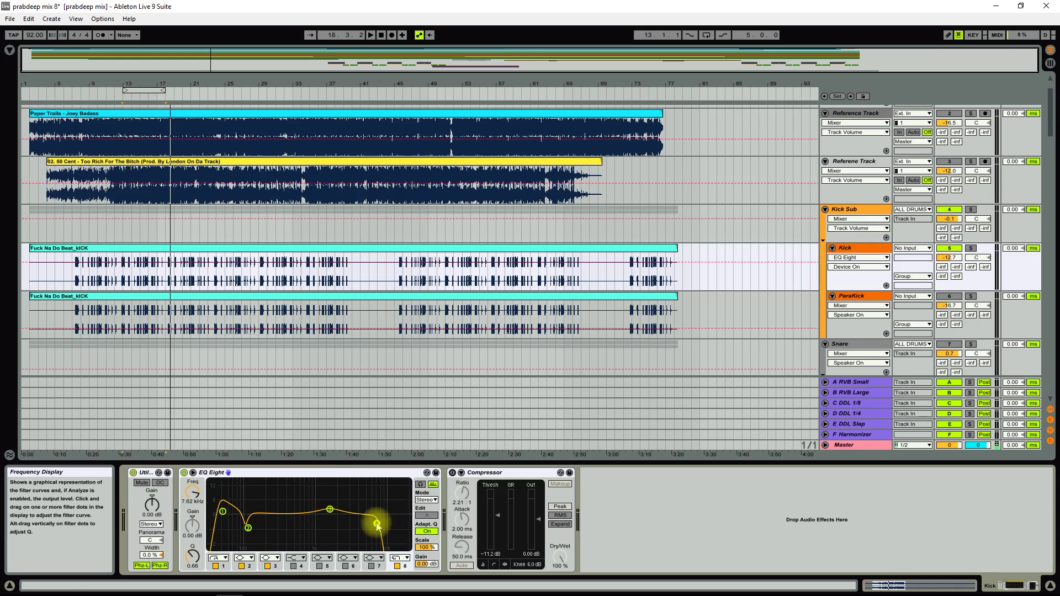
left_click(498, 473)
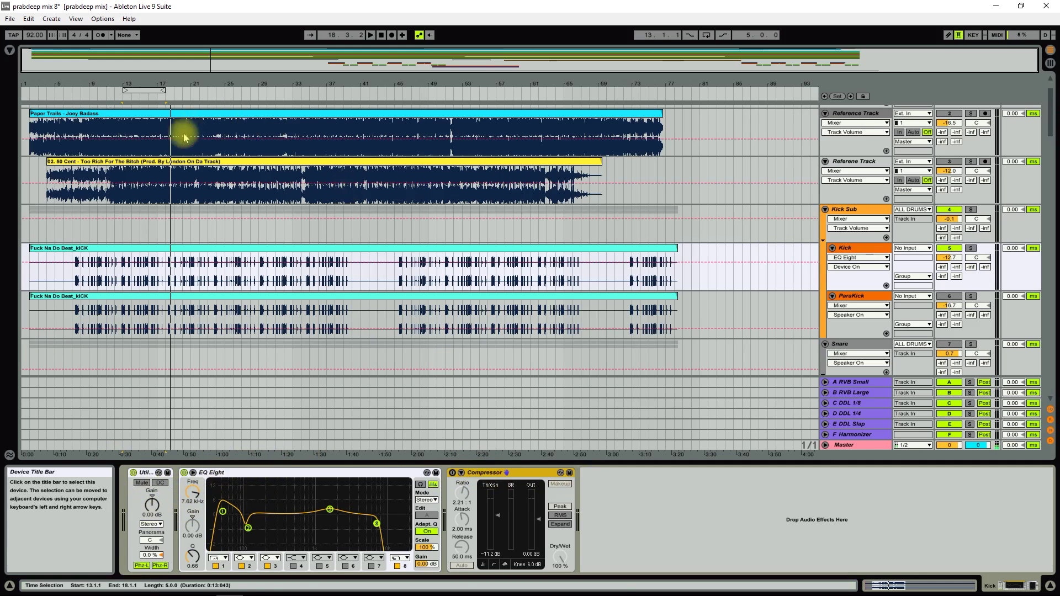
Step: Play from bar 12, A/B the Kick's Compressor leaving it on, then stop playback
left_click(112, 95)
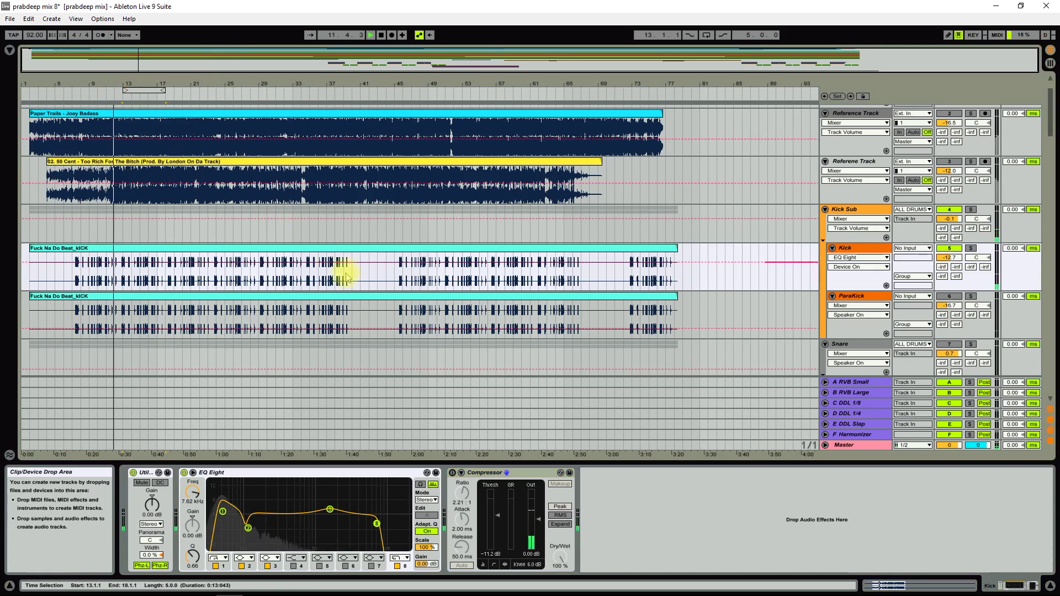
left_click(452, 473)
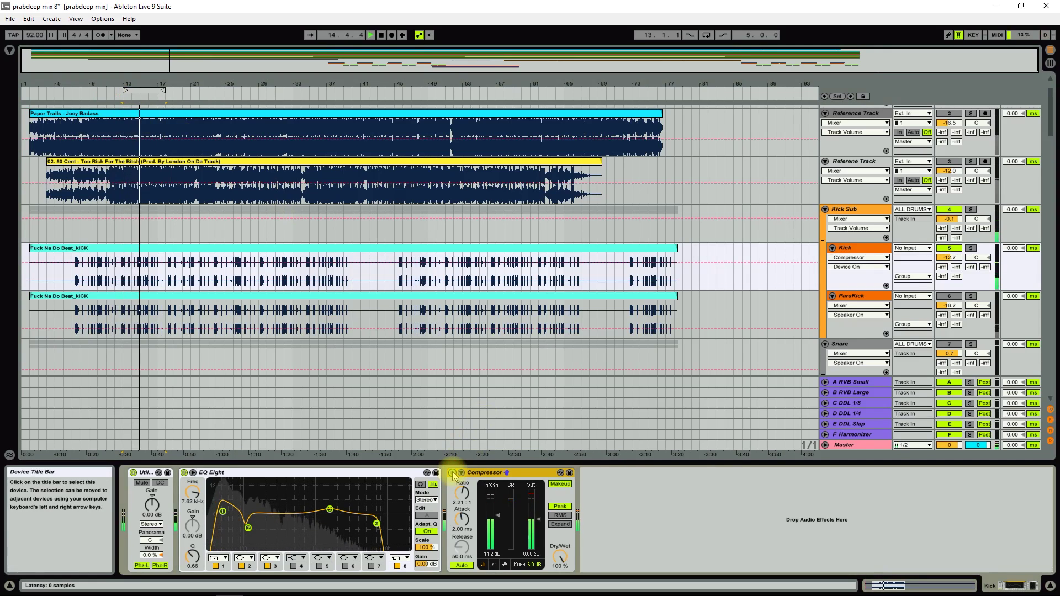
left_click(453, 473)
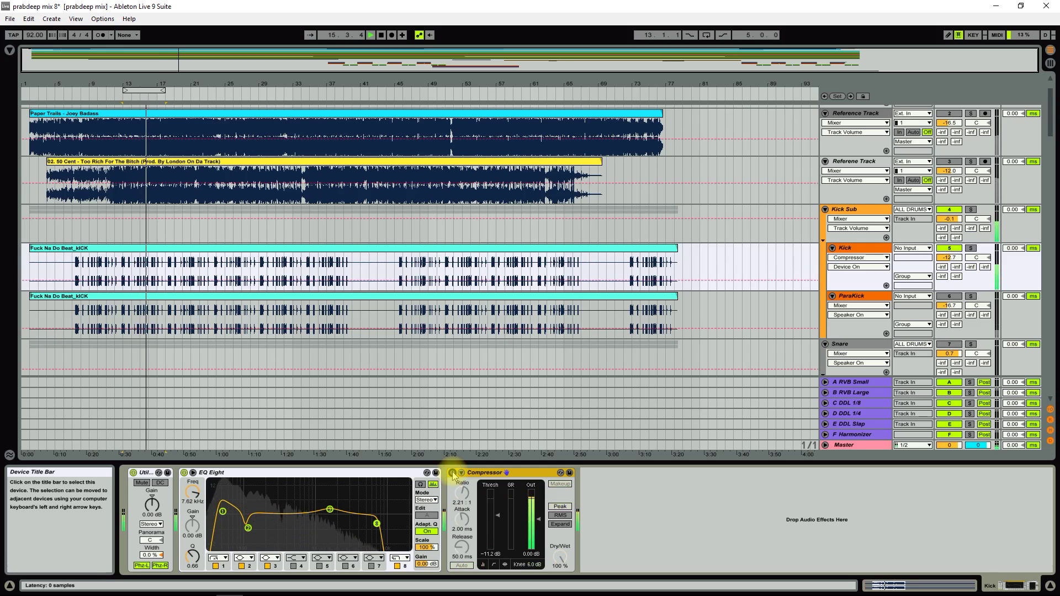
left_click(453, 473)
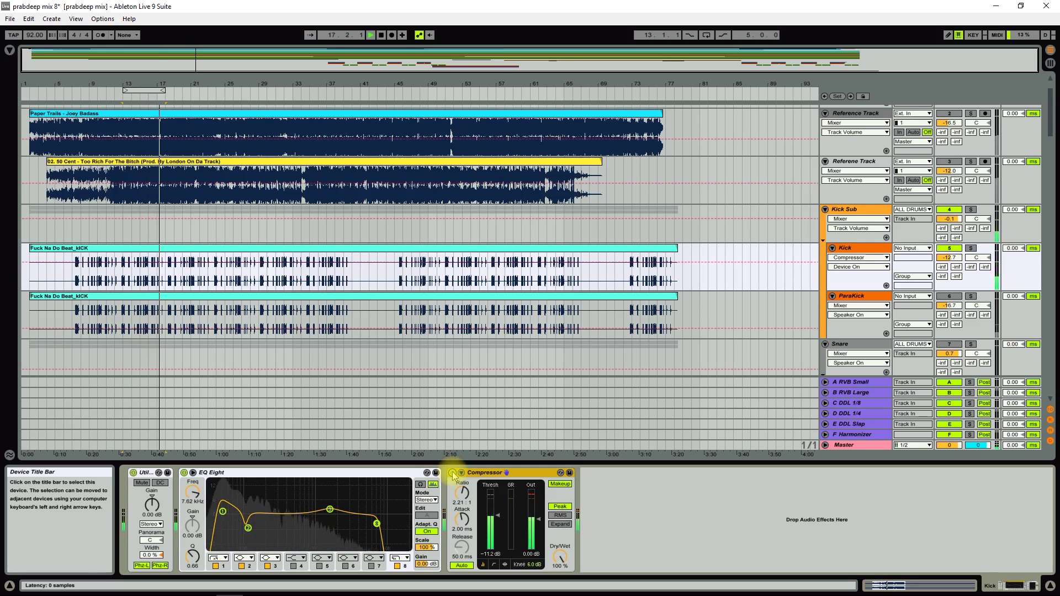
key("space")
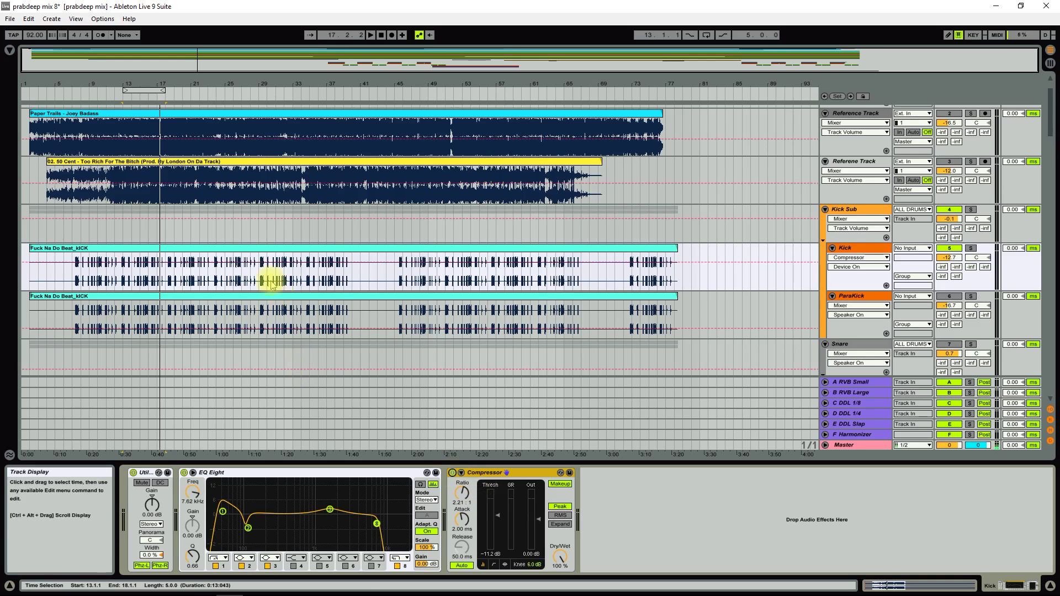
Step: Show ParaKick's devices and inspect its EQ Eight bands at 127 Hz and 3.54 kHz and its Compressor
left_click(240, 299)
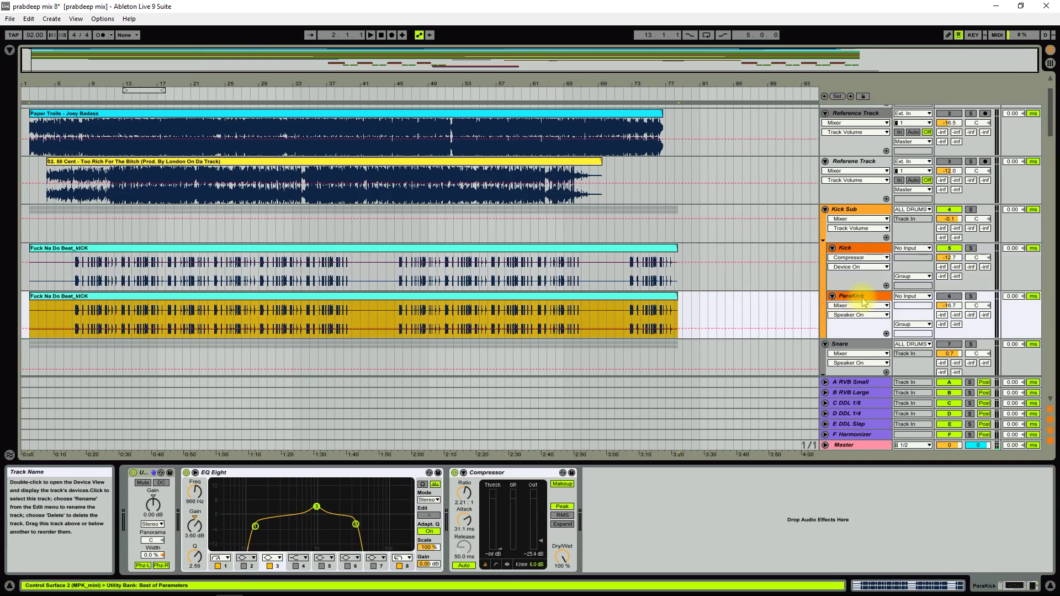
left_click(853, 296)
scroll(729, 354, "down", 2)
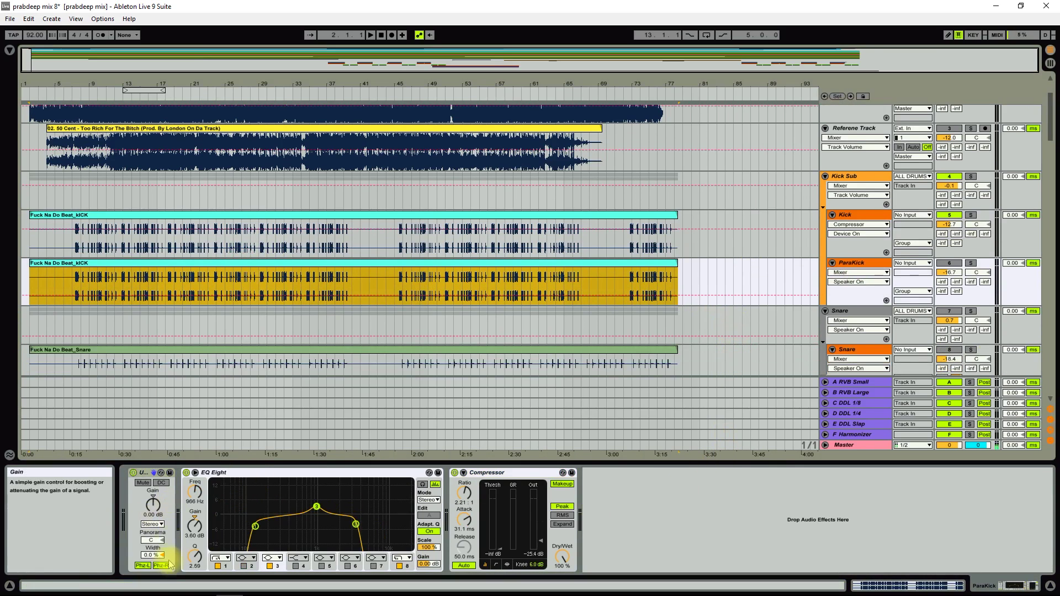
left_click(252, 474)
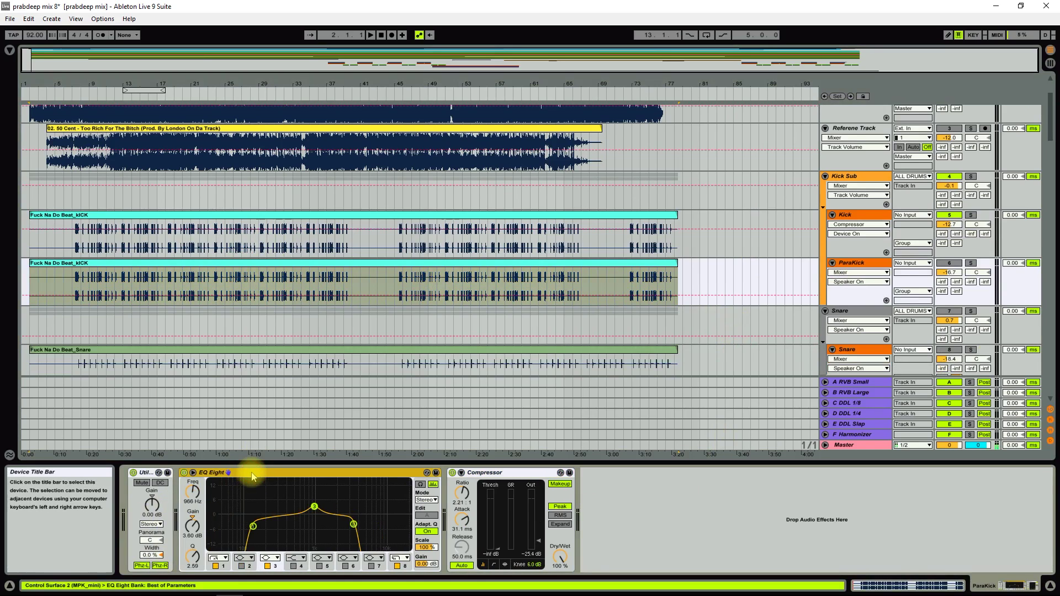
left_click(253, 528)
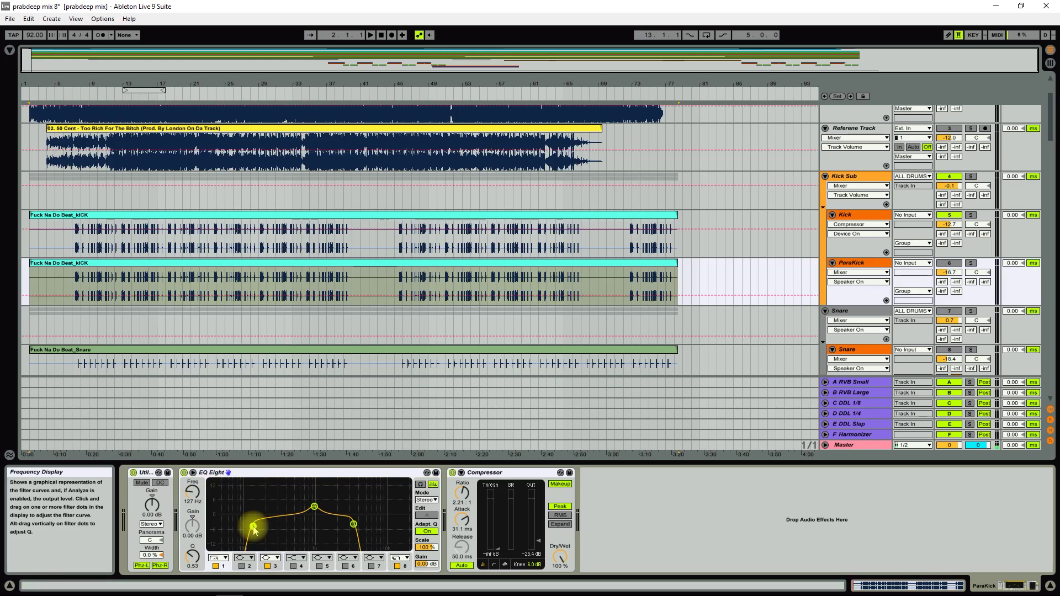
left_click(353, 525)
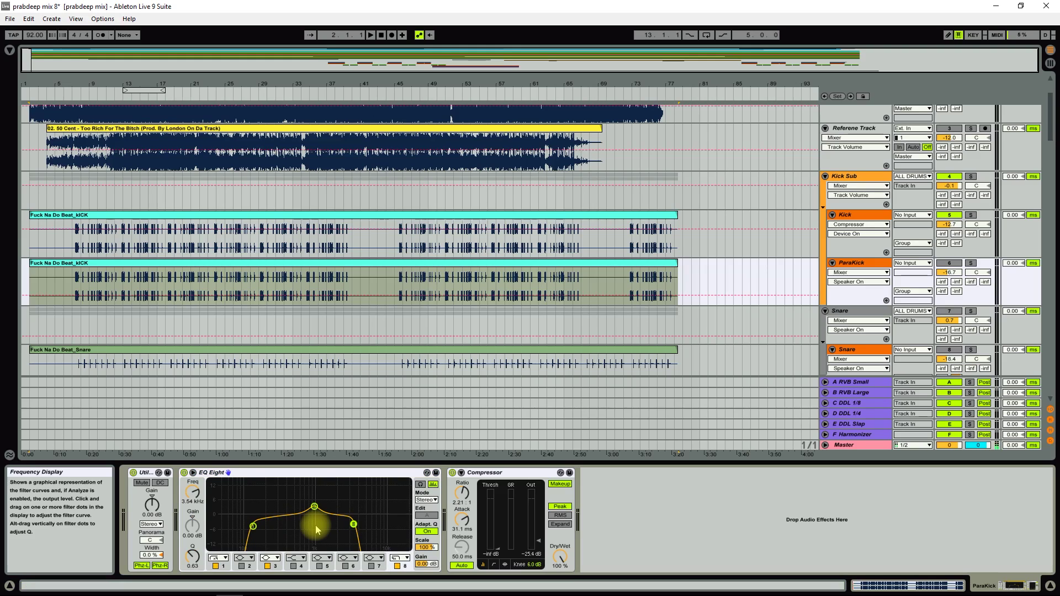
left_click(499, 474)
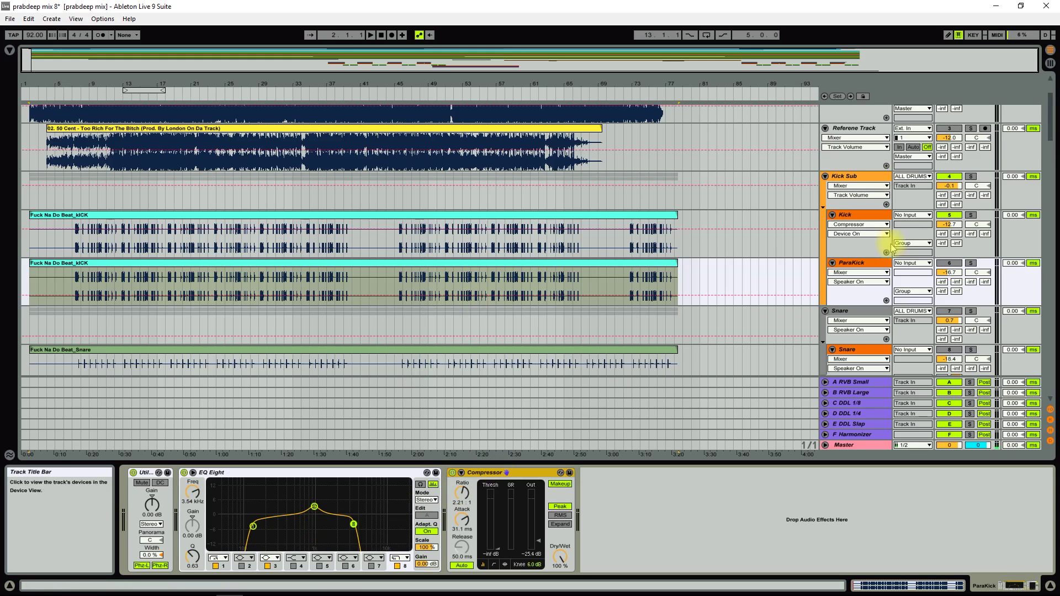
Step: Toggle the Kick track off and back on, then play from around bar 9
left_click(950, 215)
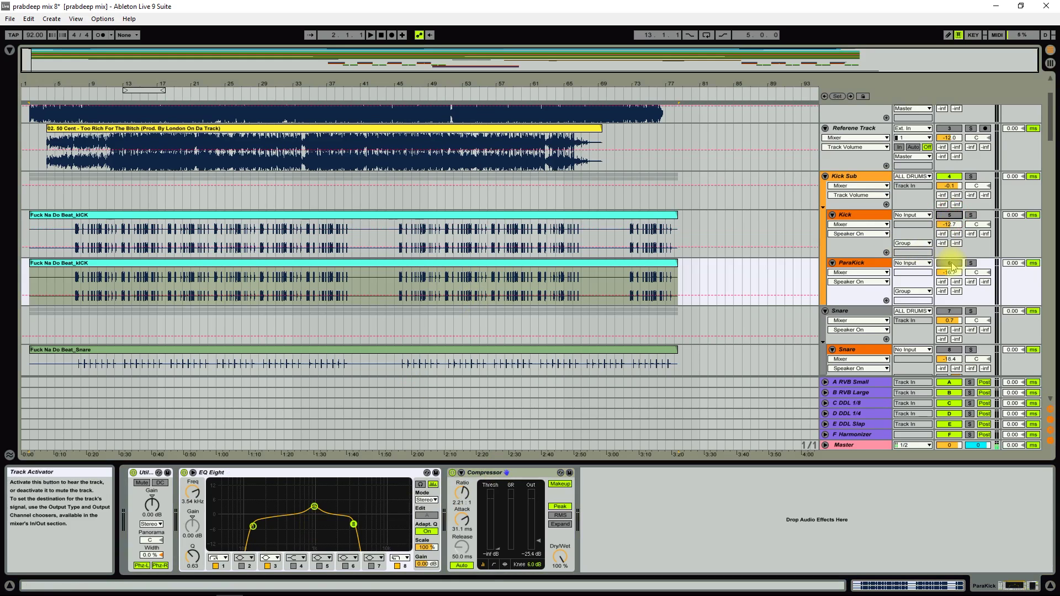
left_click(471, 364)
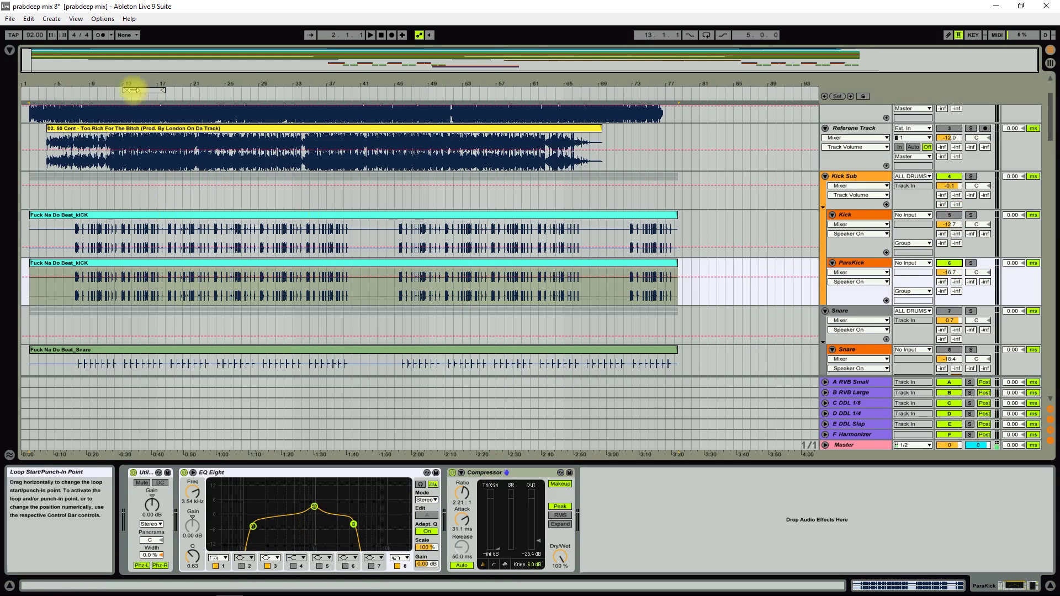
left_click(102, 94)
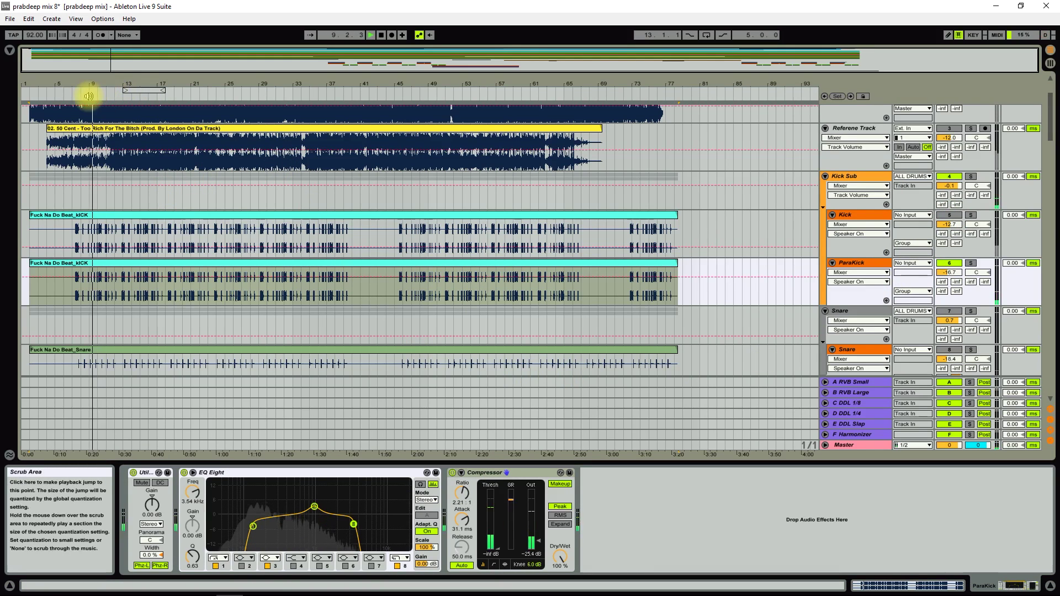
Step: Mute and unmute the Kick track, replaying the arrangement to compare
left_click(381, 37)
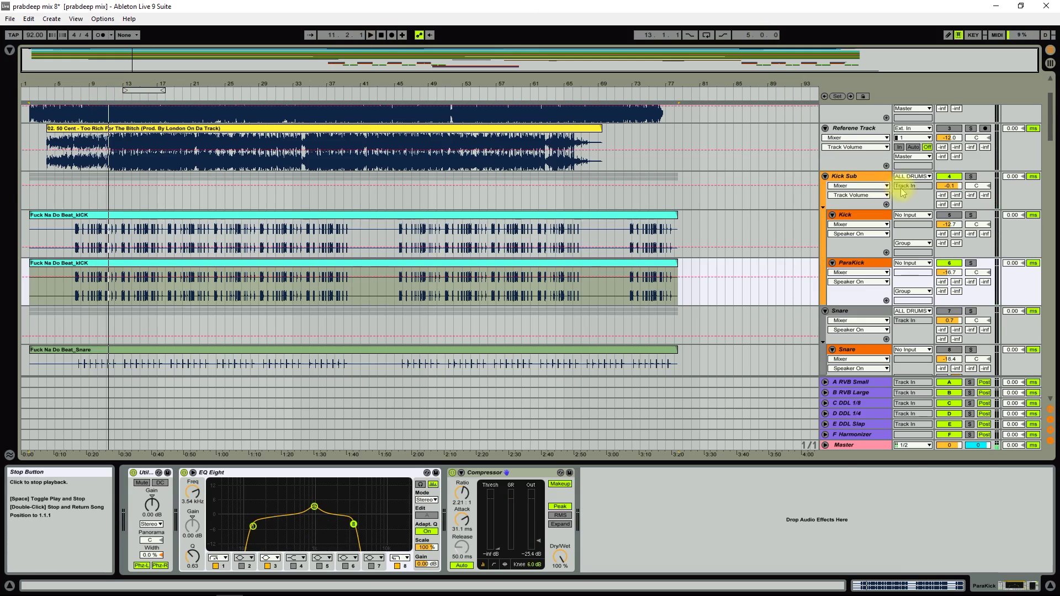
left_click(957, 217)
left_click(957, 217)
left_click(371, 35)
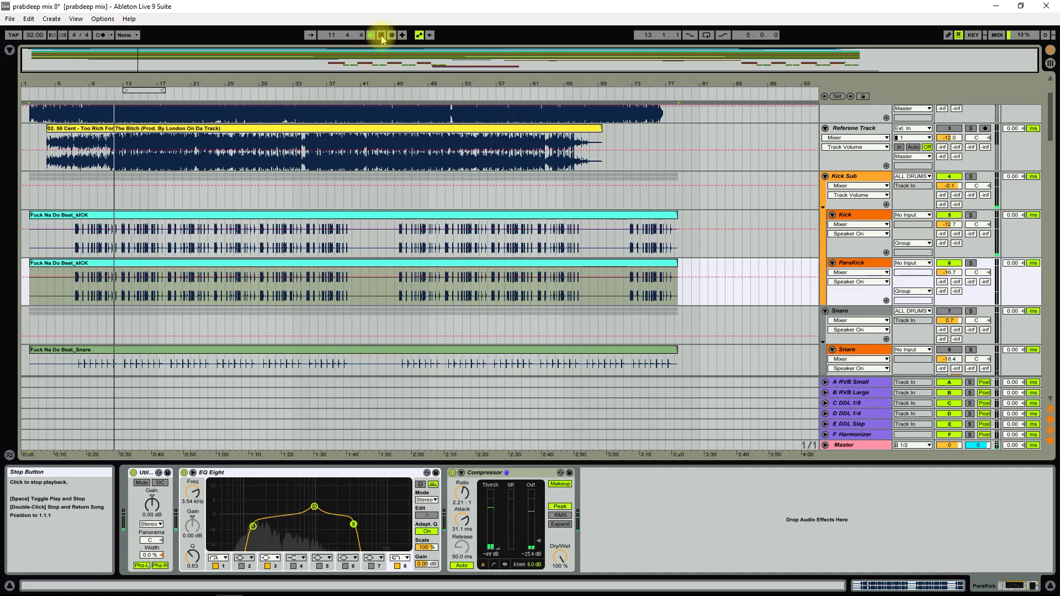
left_click(381, 37)
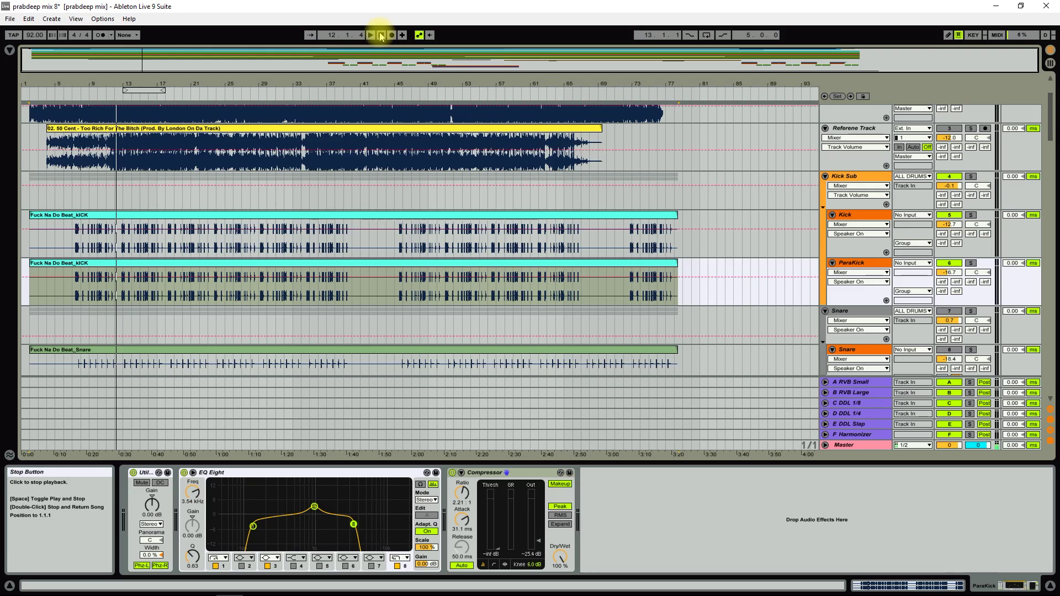
Step: Play from bar 9 and A/B the ParaKick track twice, leaving it active, then stop and scroll down
left_click(370, 35)
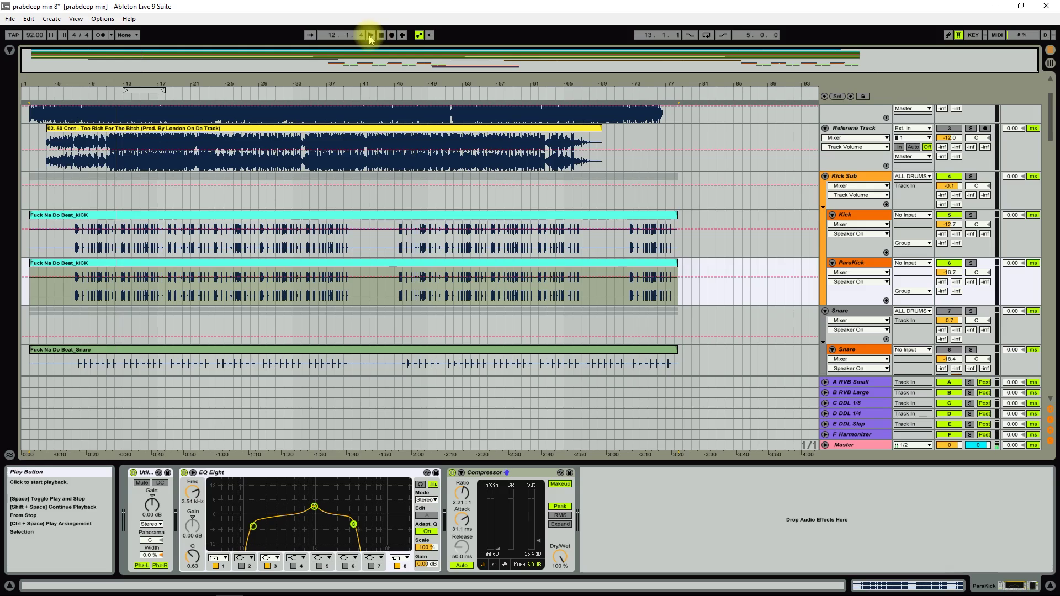
left_click(949, 263)
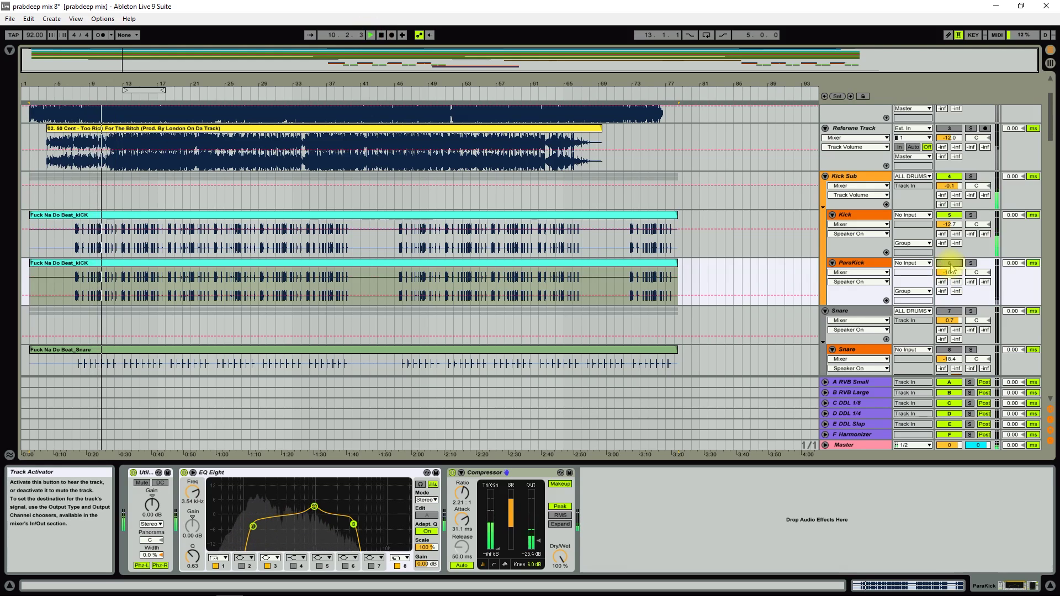
left_click(950, 264)
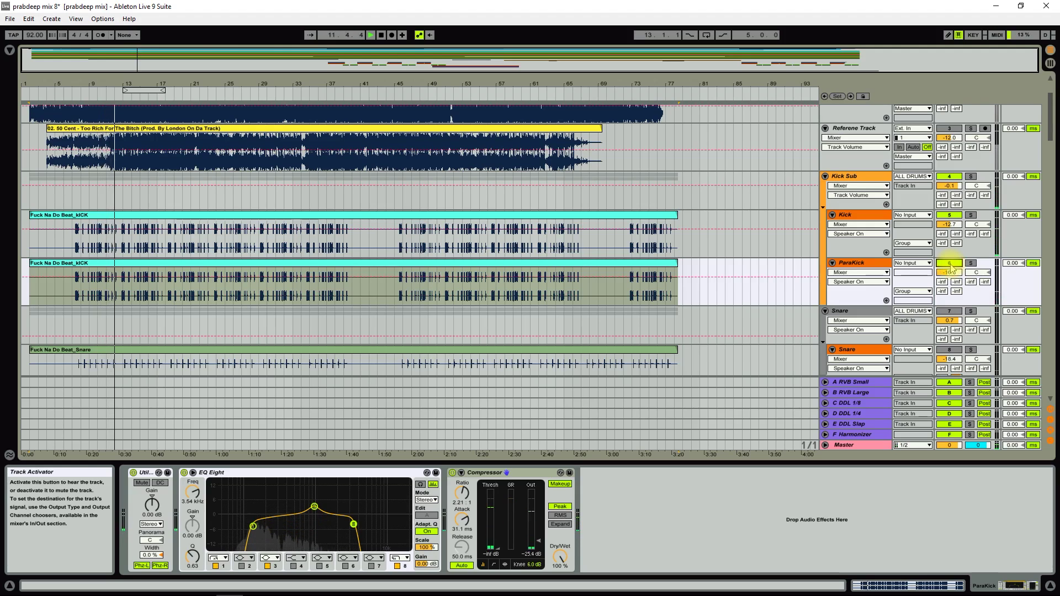
left_click(949, 264)
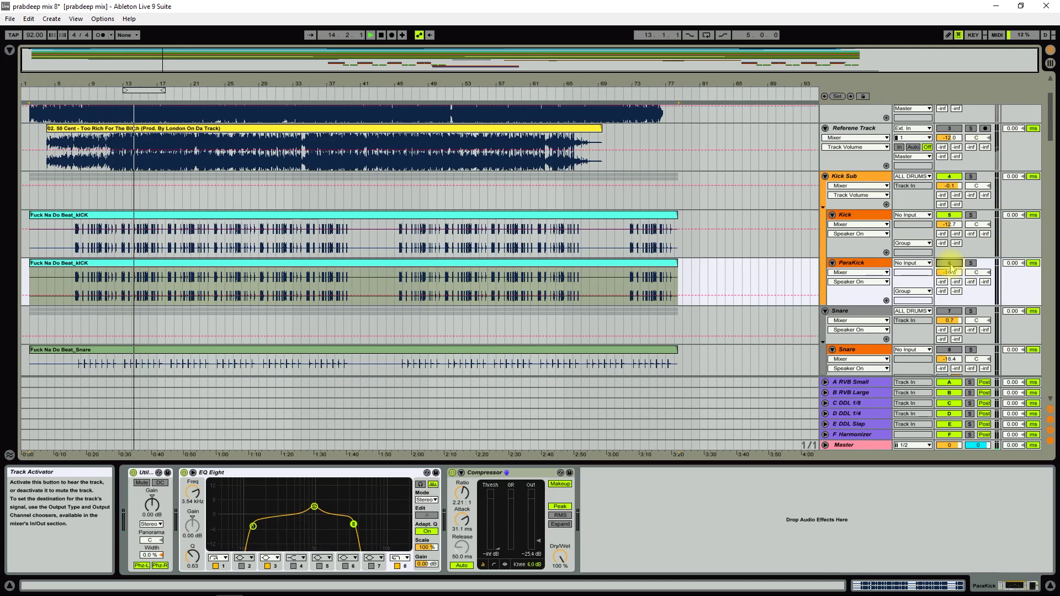
left_click(949, 264)
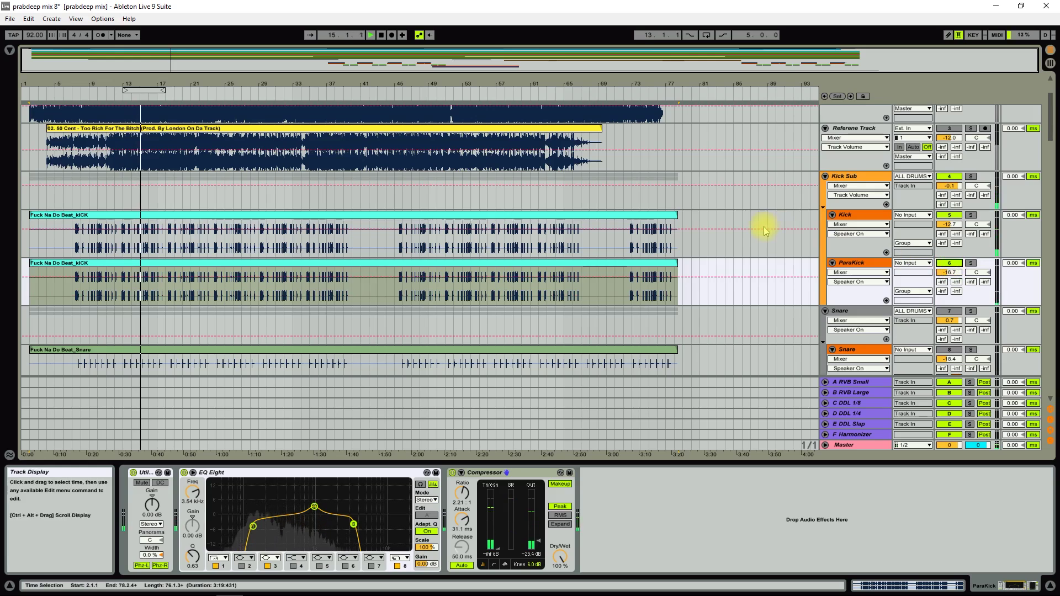
left_click(373, 38)
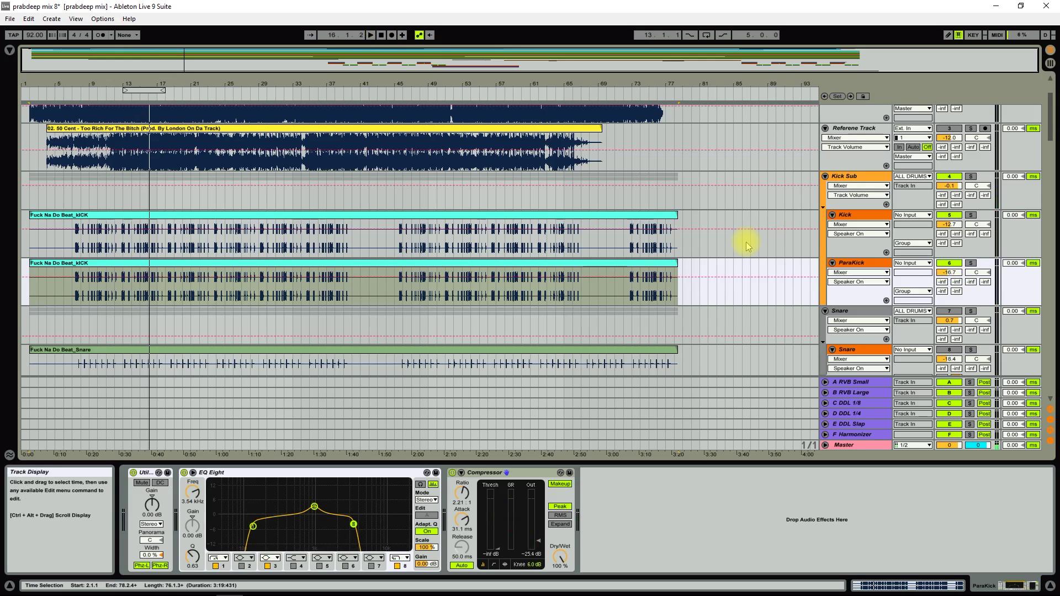
scroll(746, 242, "down", 1)
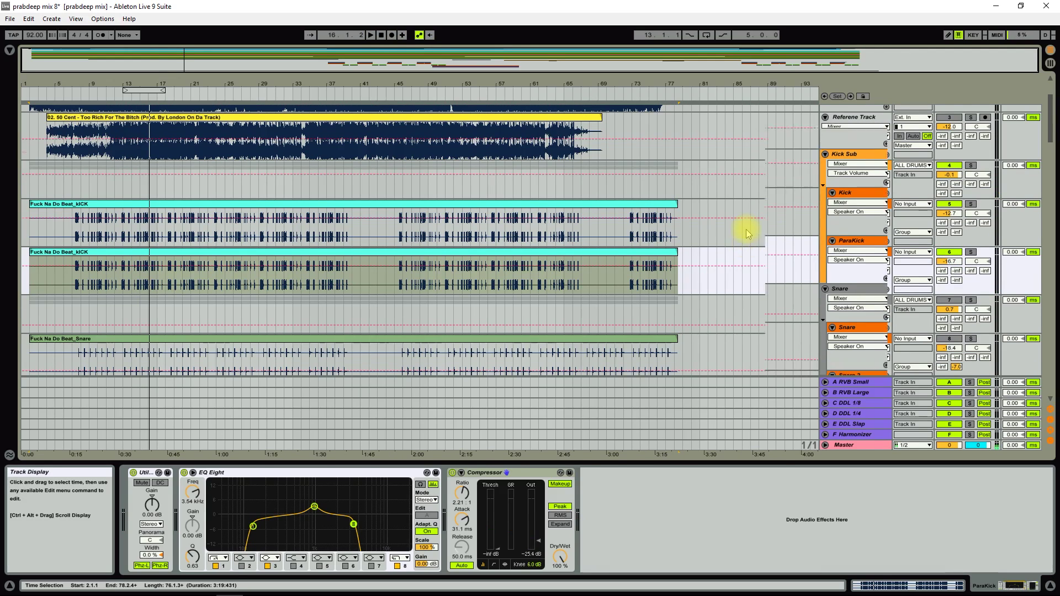
scroll(746, 241, "down", 5)
Step: Show the Snare clip's devices, play from bar 6, switch on its Utility and replay from bar 7
left_click(657, 274)
scroll(657, 276, "down", 3)
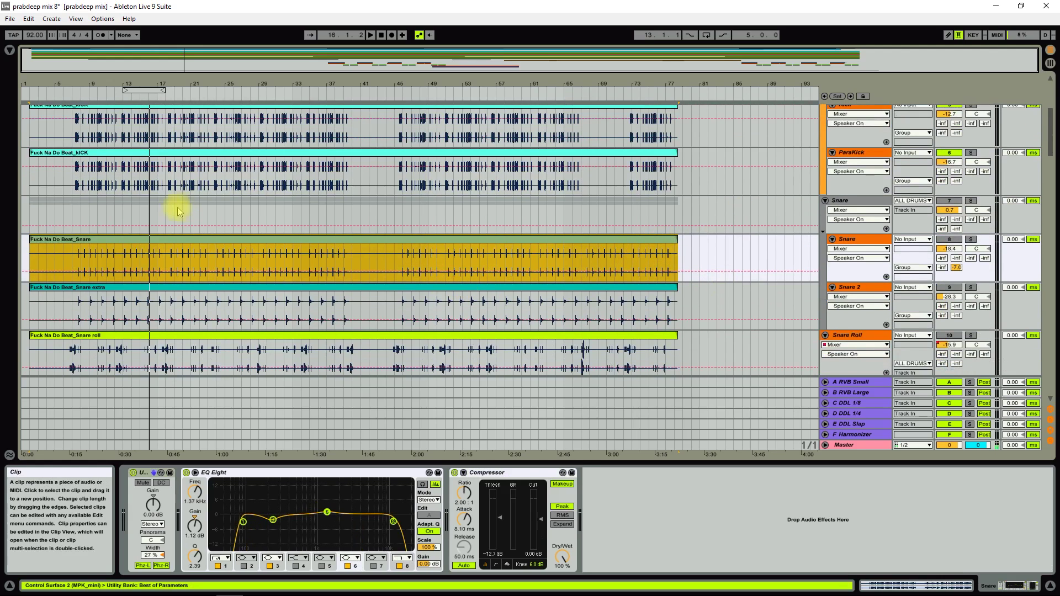
scroll(950, 193, "up", 2)
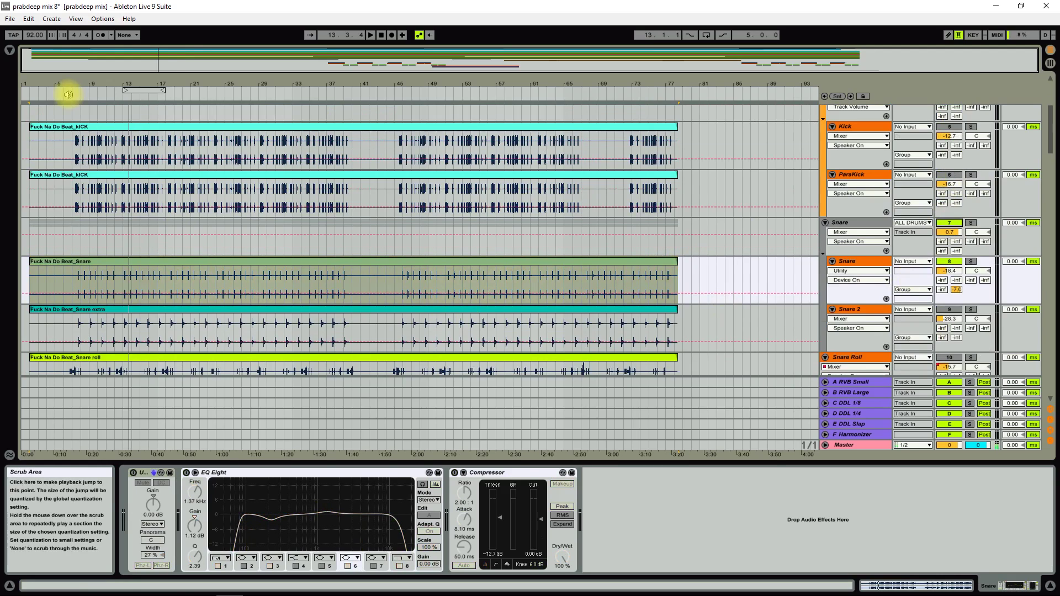
left_click(68, 94)
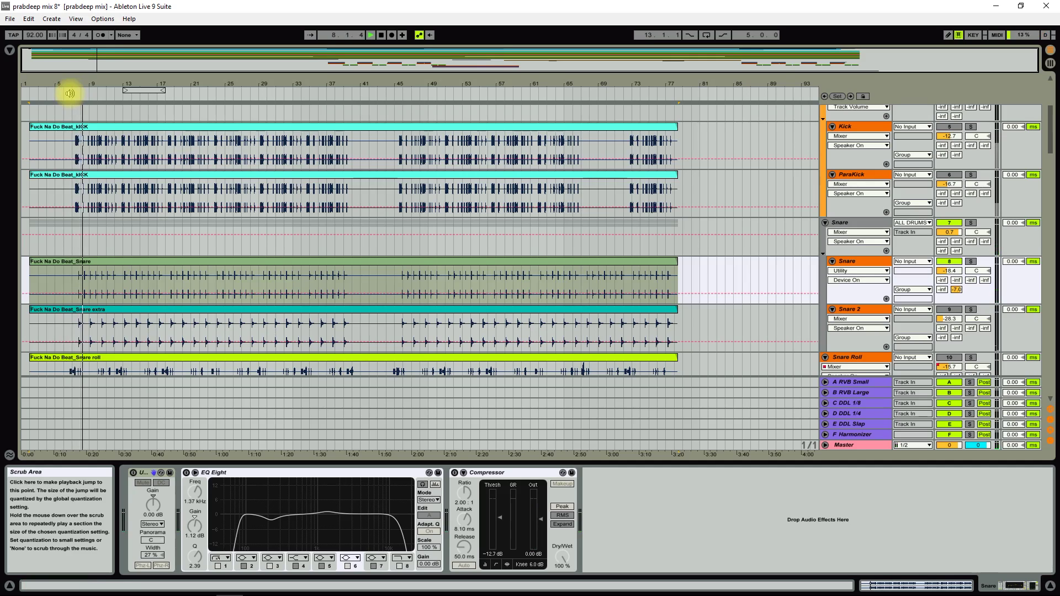
left_click(381, 35)
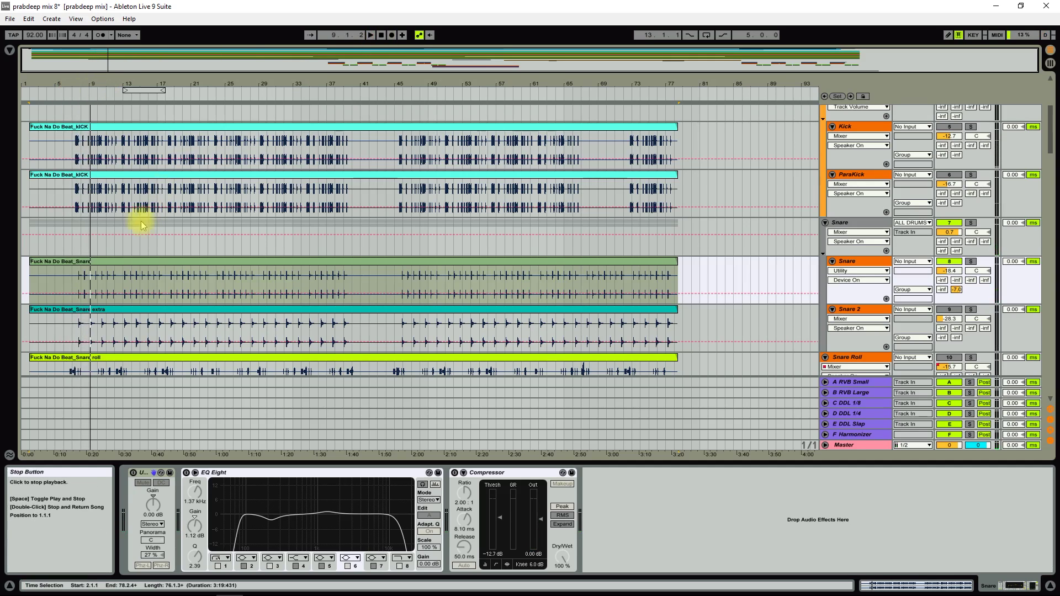
left_click(133, 473)
left_click(77, 103)
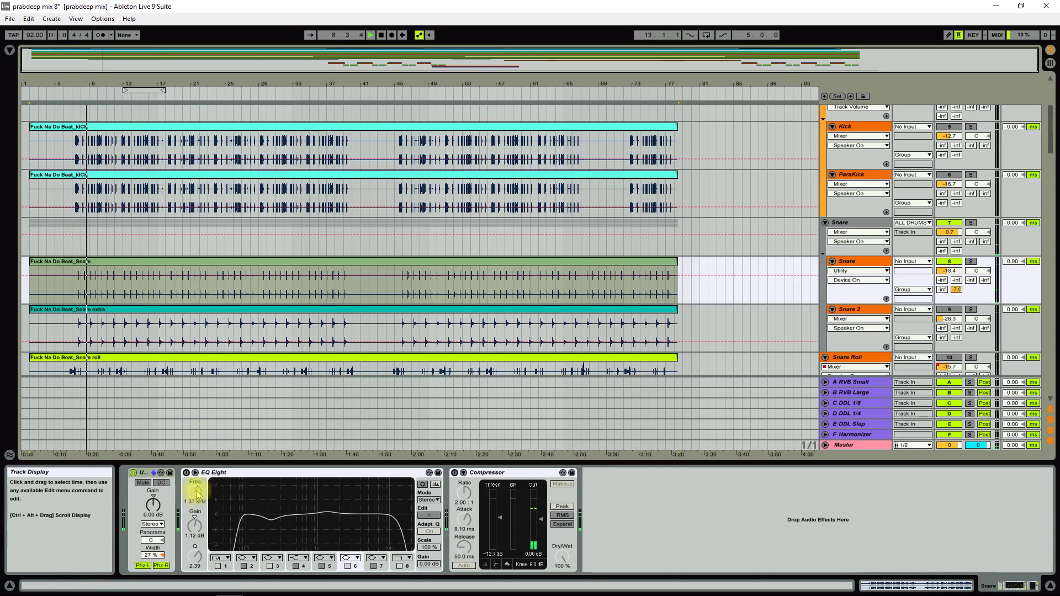
key("space")
Step: A/B the Snare's EQ Eight during playback, leaving it on, then stop
left_click(255, 481)
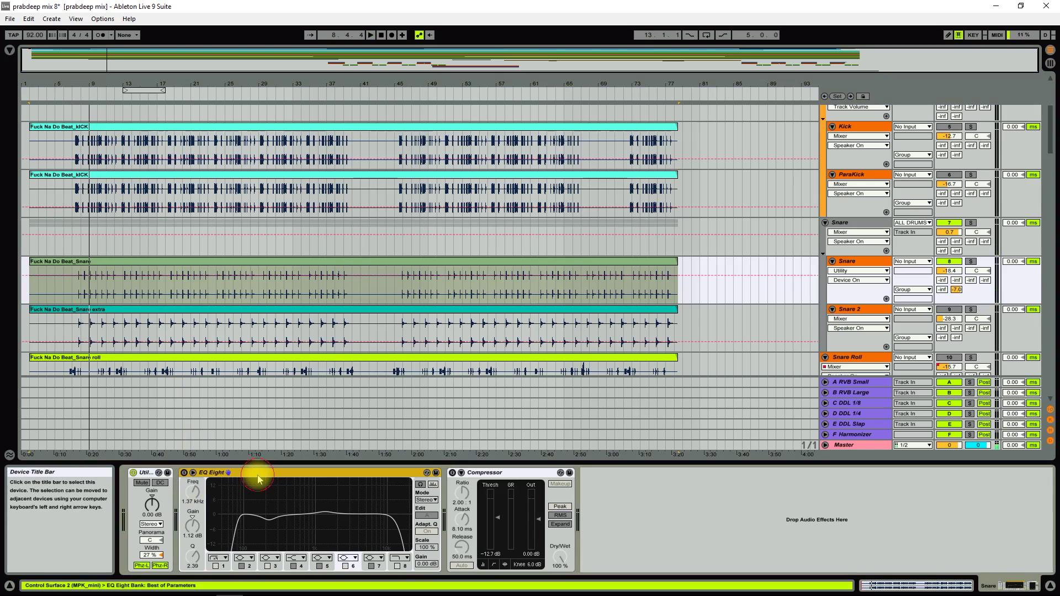
left_click(185, 473)
key("space")
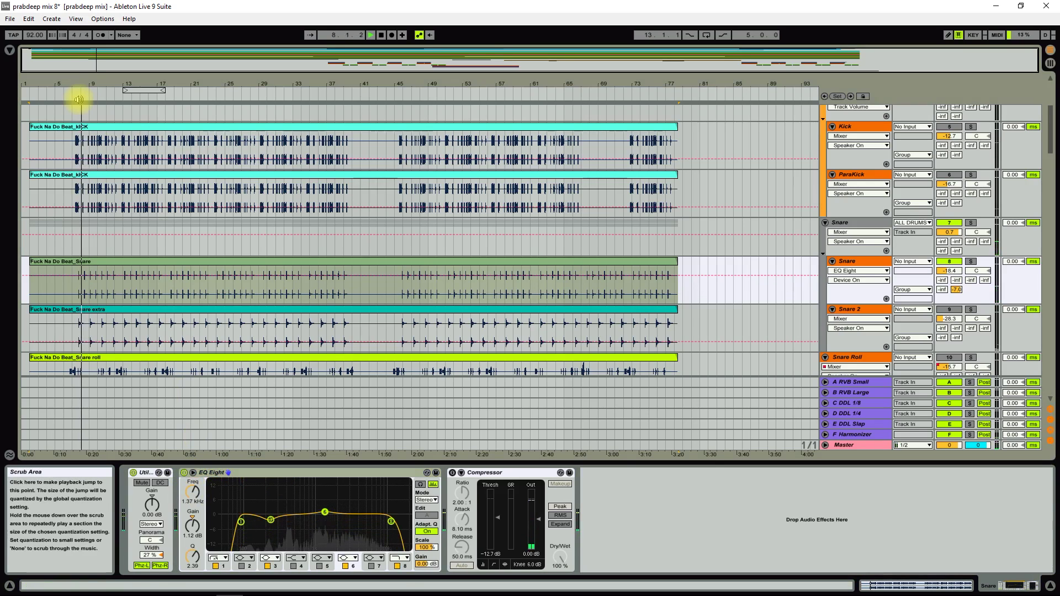
left_click(185, 473)
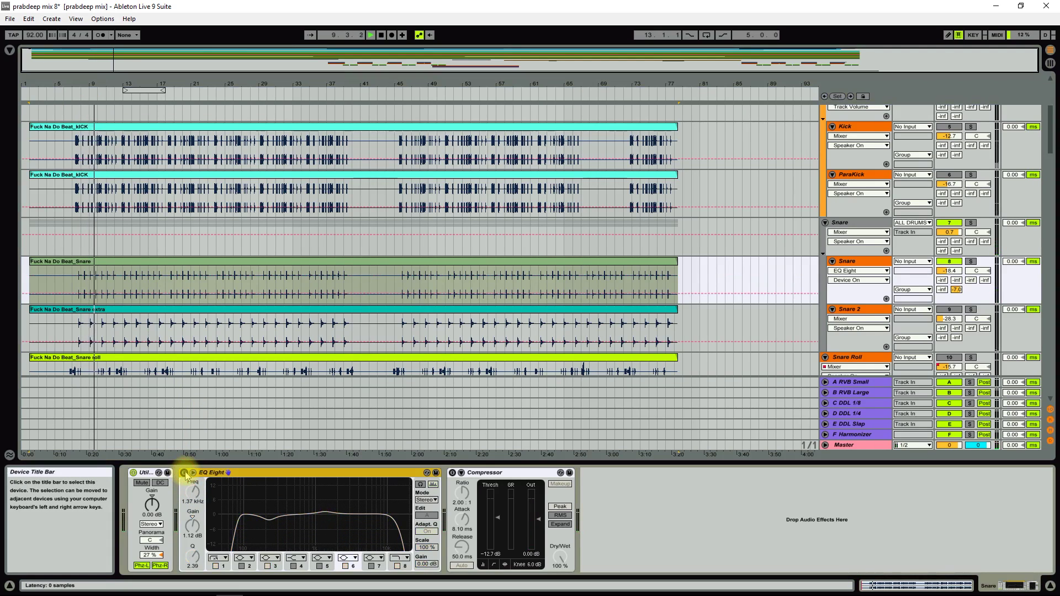
left_click(185, 473)
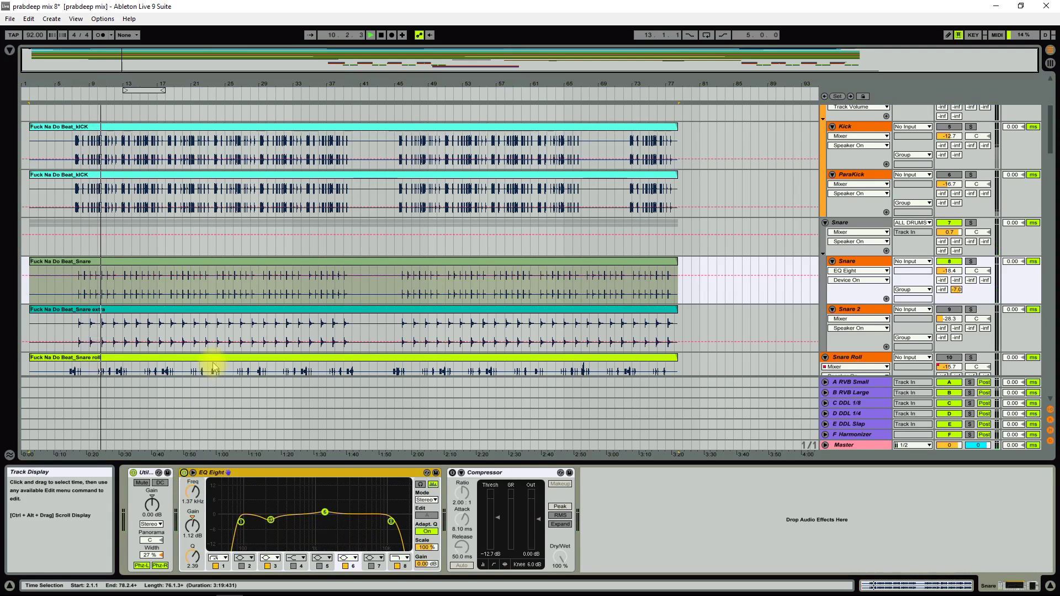
left_click(382, 36)
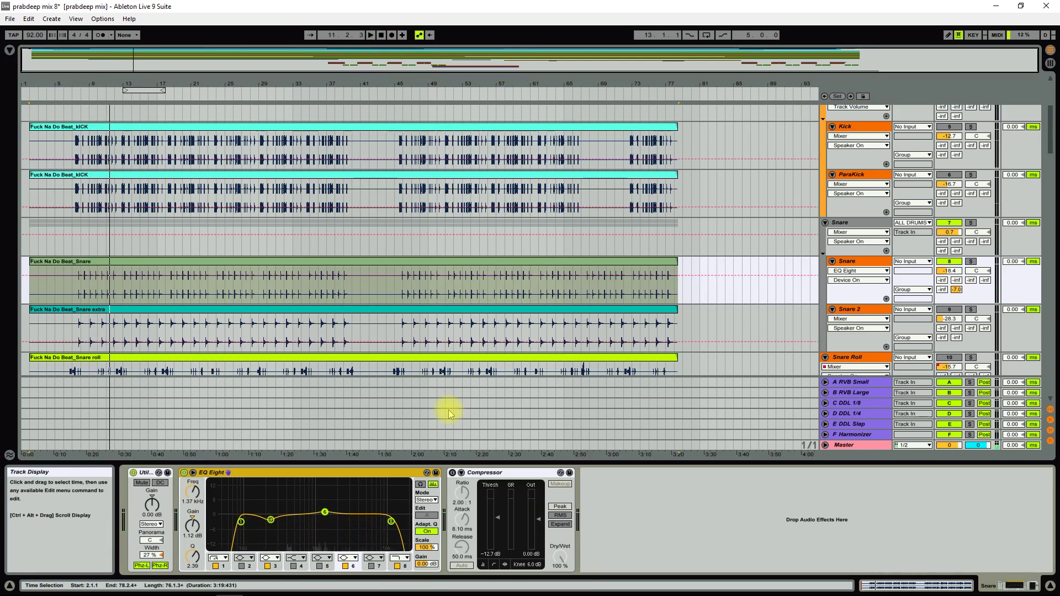
Step: Inspect the Snare EQ Eight's bands: band 1, 228 Hz cut, 1.37 kHz boost and 12.3 kHz top band
left_click(241, 523)
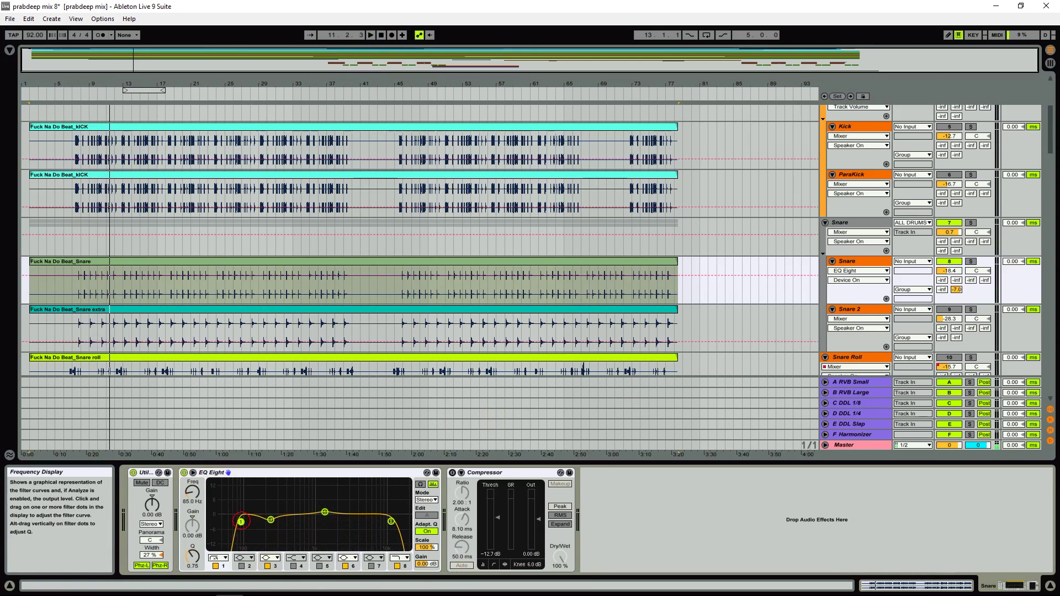
left_click(271, 520)
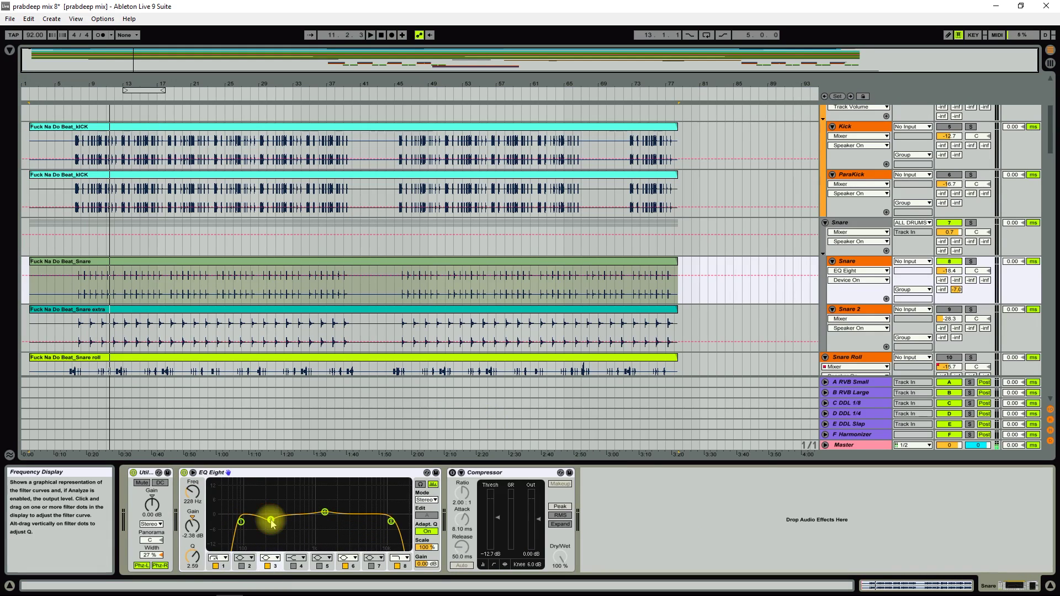
left_click(325, 512)
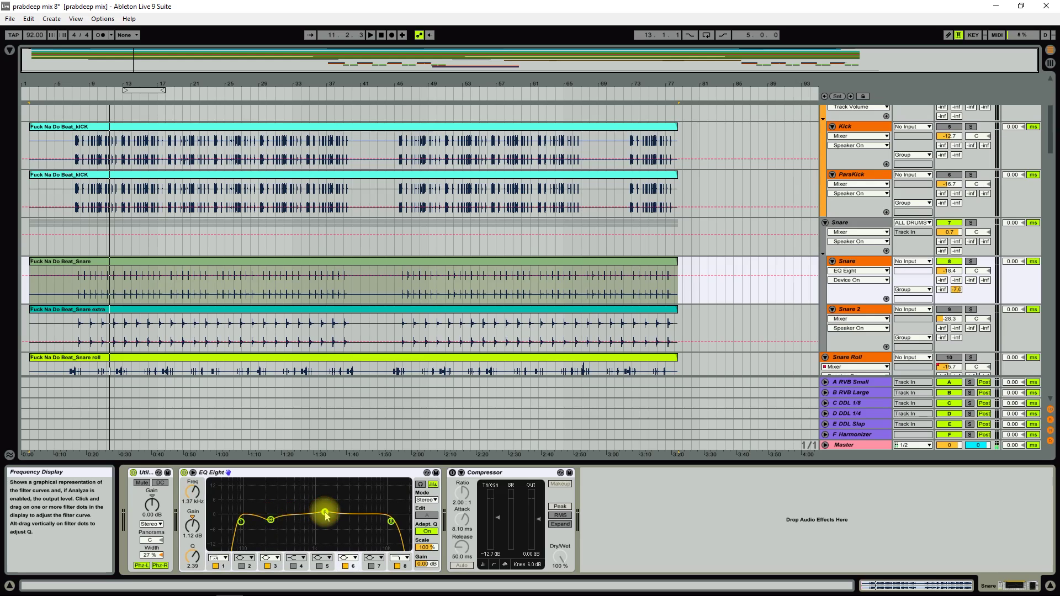
left_click(390, 523)
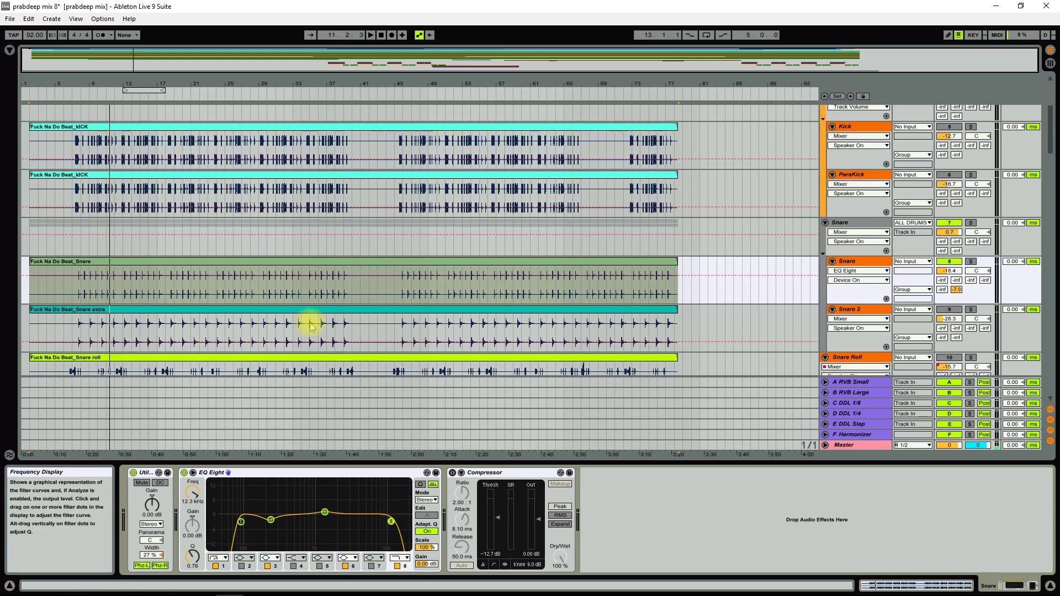
Step: Switch on the Snare's Compressor, play from bar 9, and A/B it leaving it enabled
left_click(452, 473)
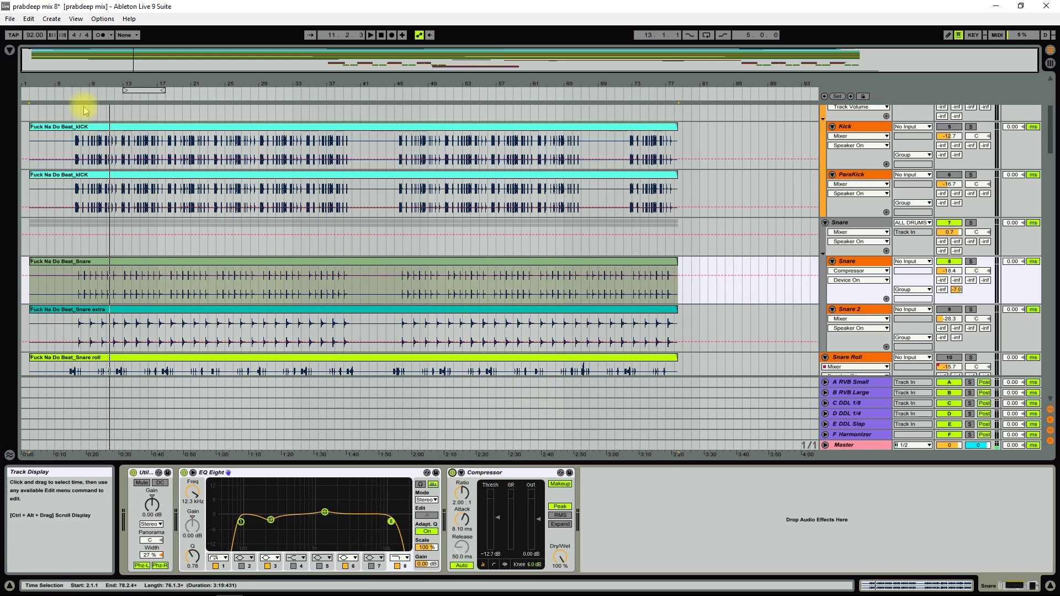
left_click(94, 94)
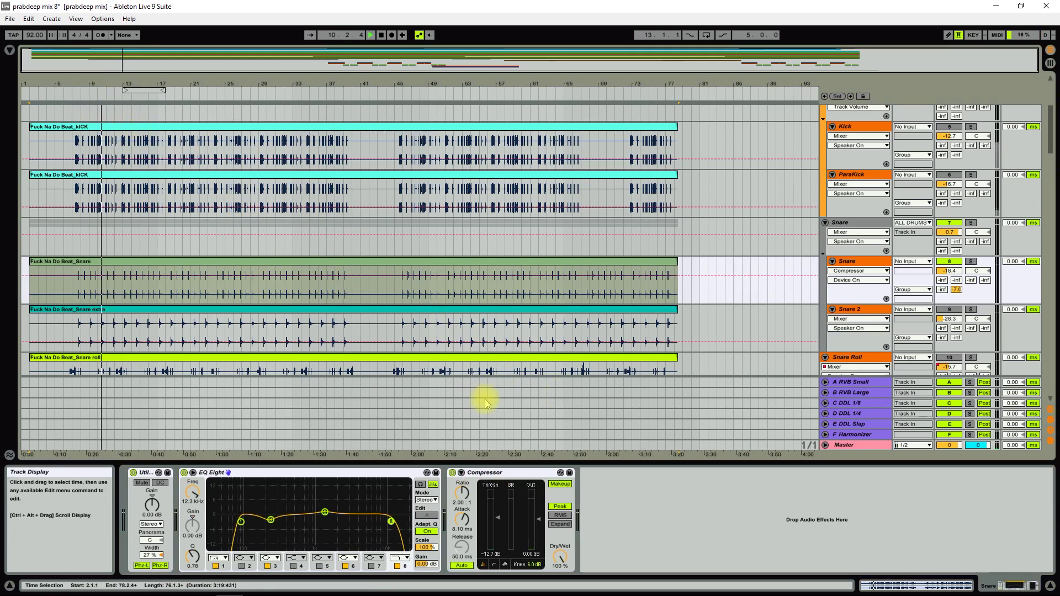
left_click(453, 473)
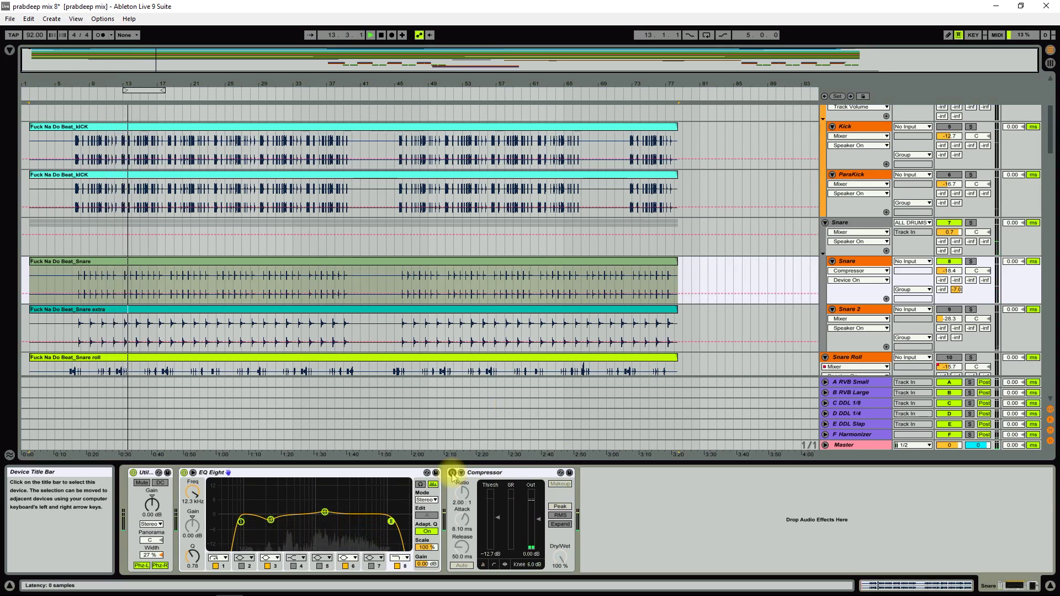
left_click(453, 474)
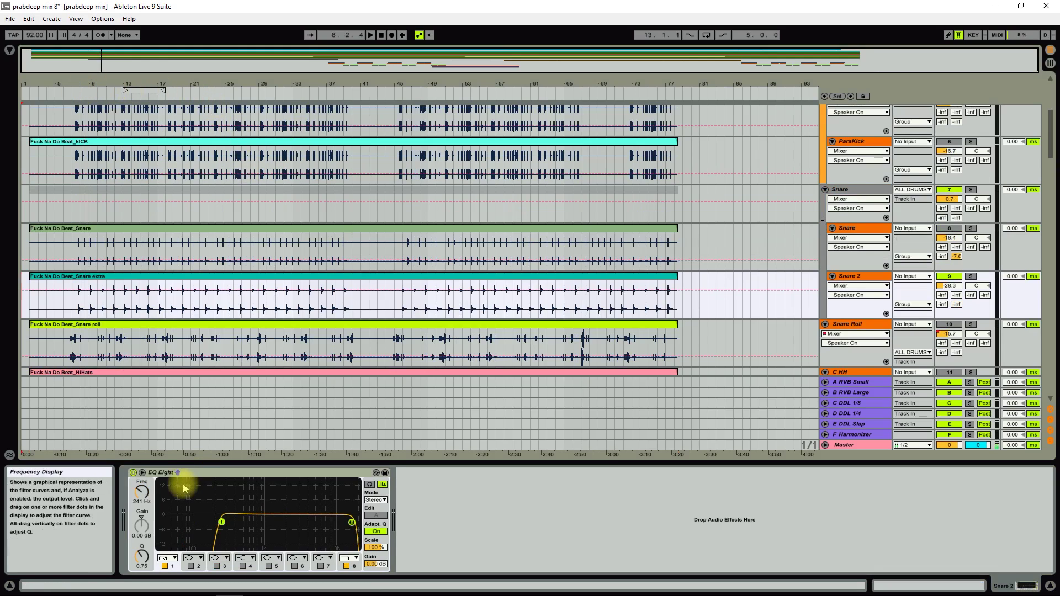
Step: Compare Snare 2's EQ Eight on and off while playing from bar 7, leaving it bypassed
left_click(133, 472)
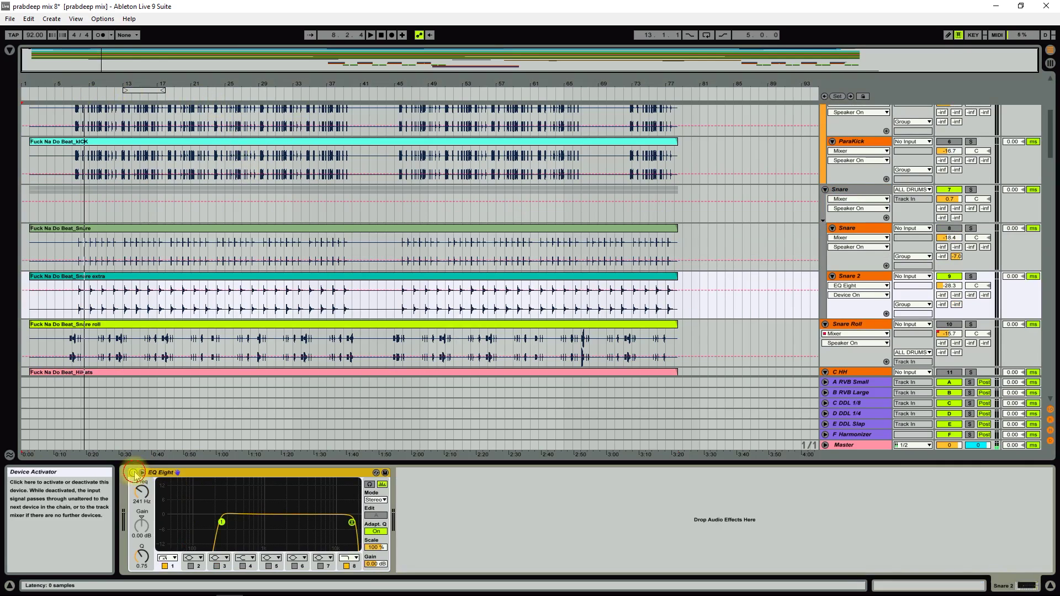
left_click(77, 93)
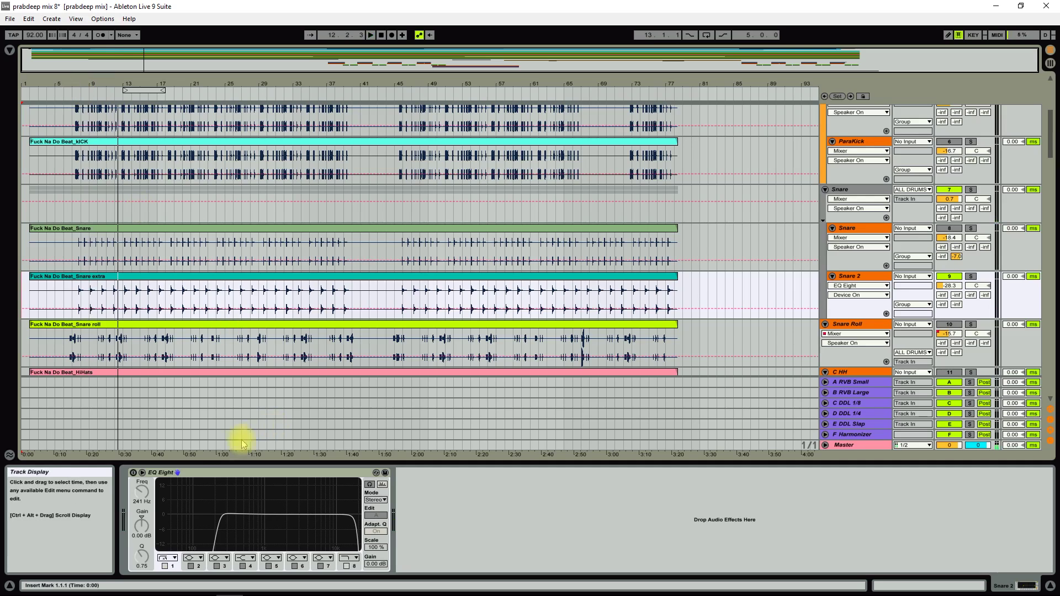
left_click(182, 472)
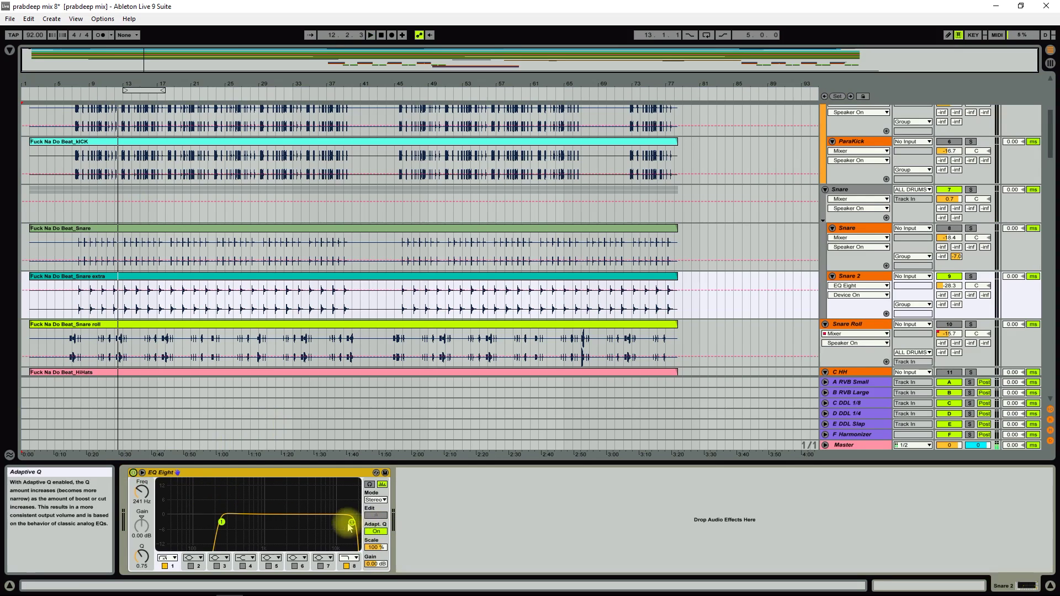
left_click(70, 96)
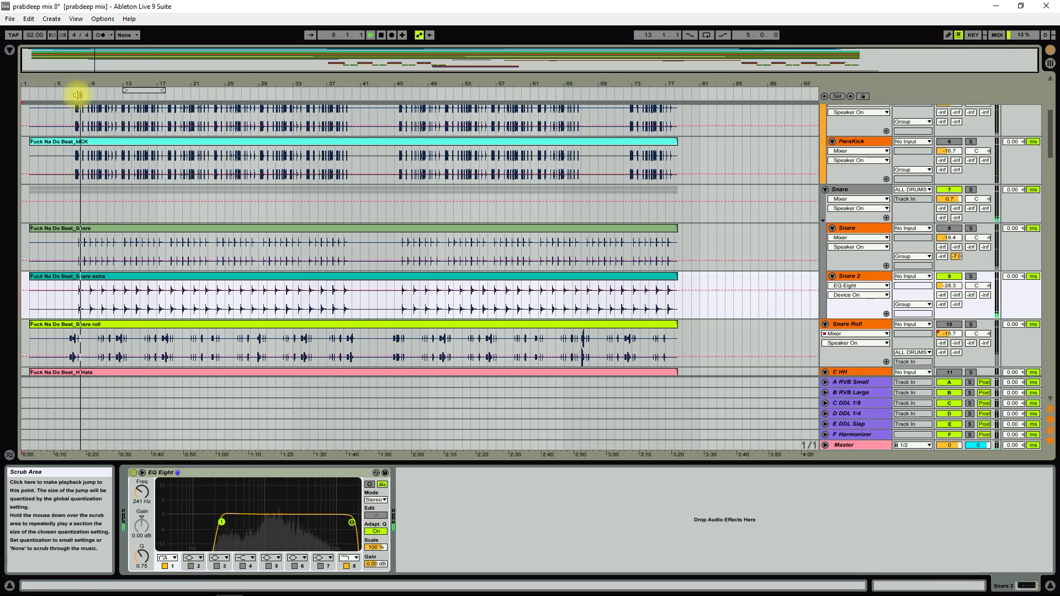
left_click(134, 474)
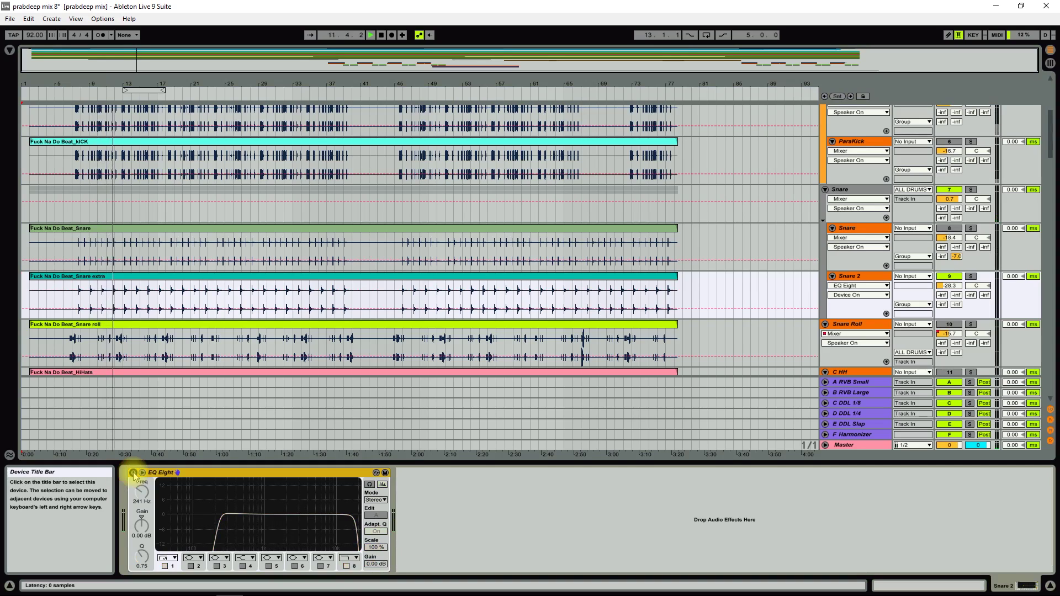
left_click(134, 473)
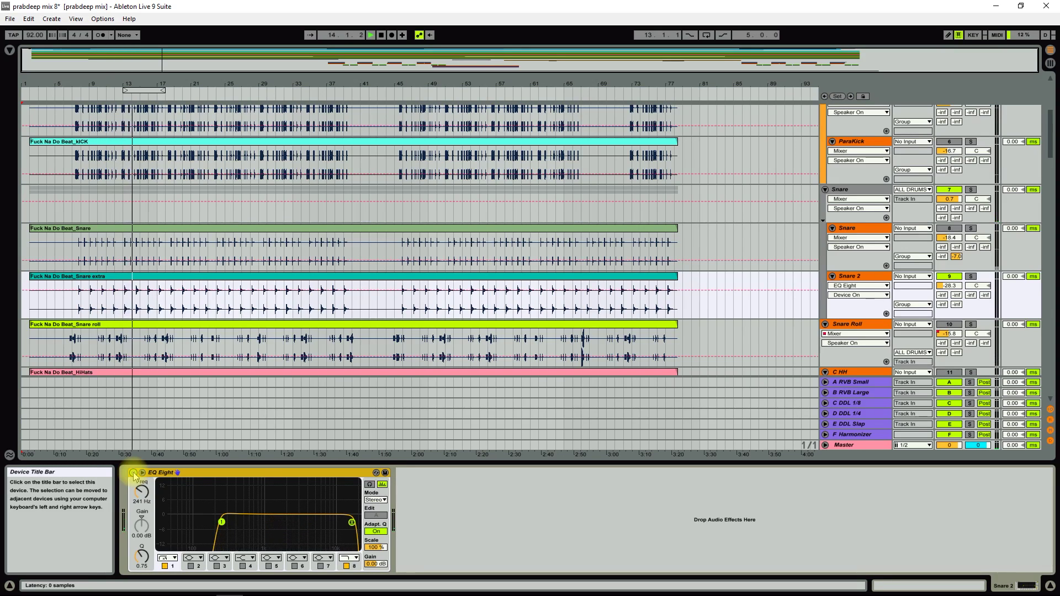
left_click(133, 473)
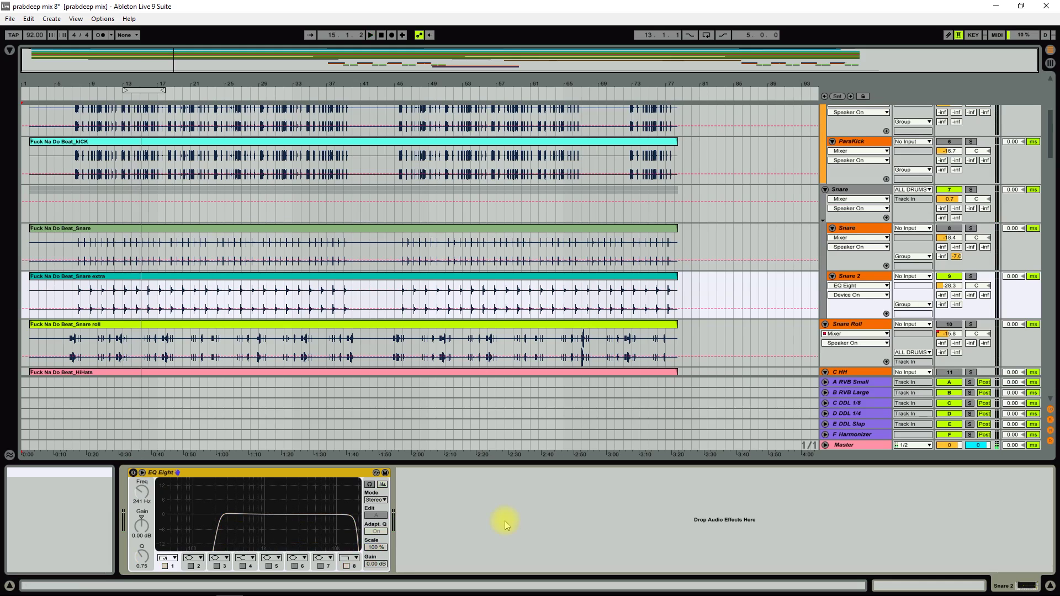
left_click(426, 340)
key("space")
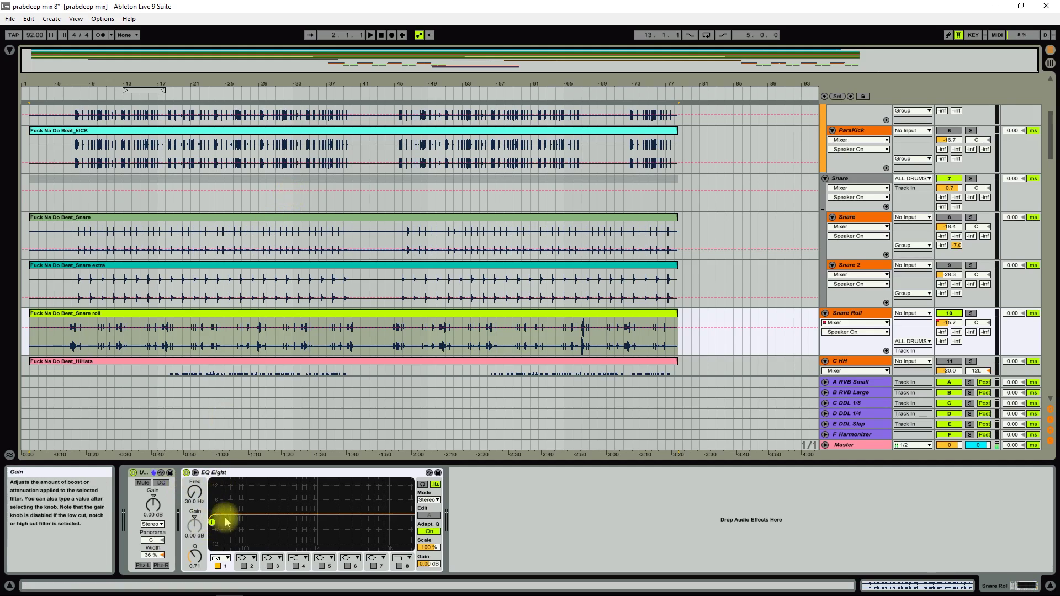
left_click(65, 91)
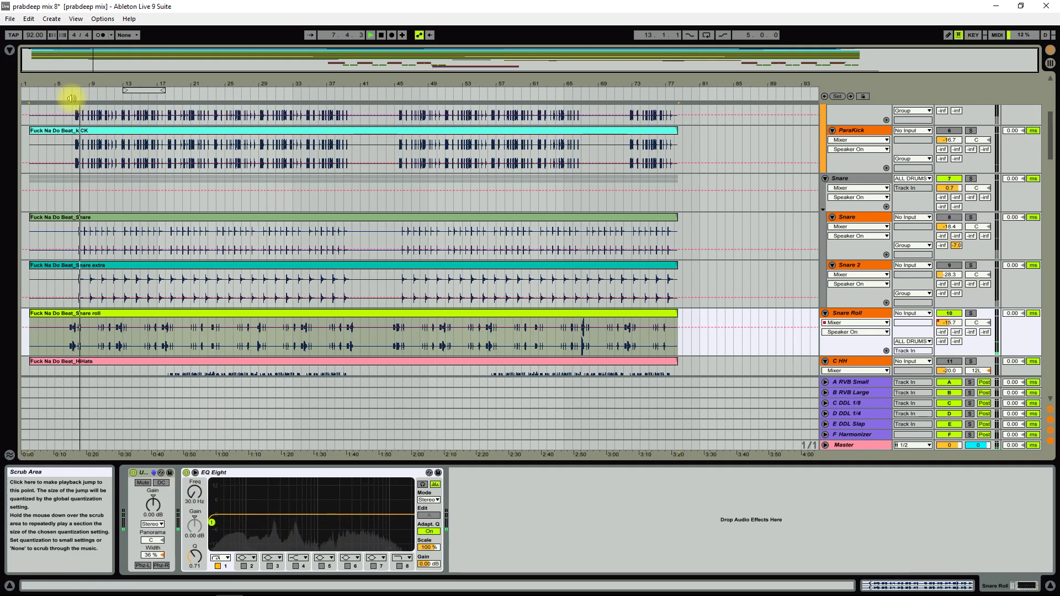
left_click(381, 35)
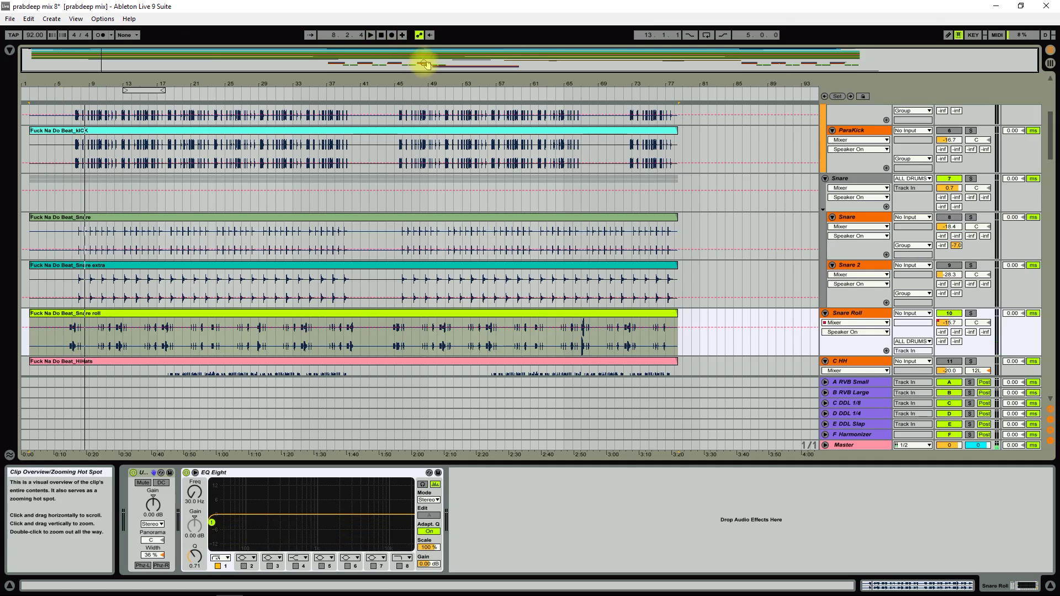
Step: Select the HiHats clip to show C HH's EQ Eight and inspect its band 1
scroll(425, 147, "down", 6)
left_click(221, 212)
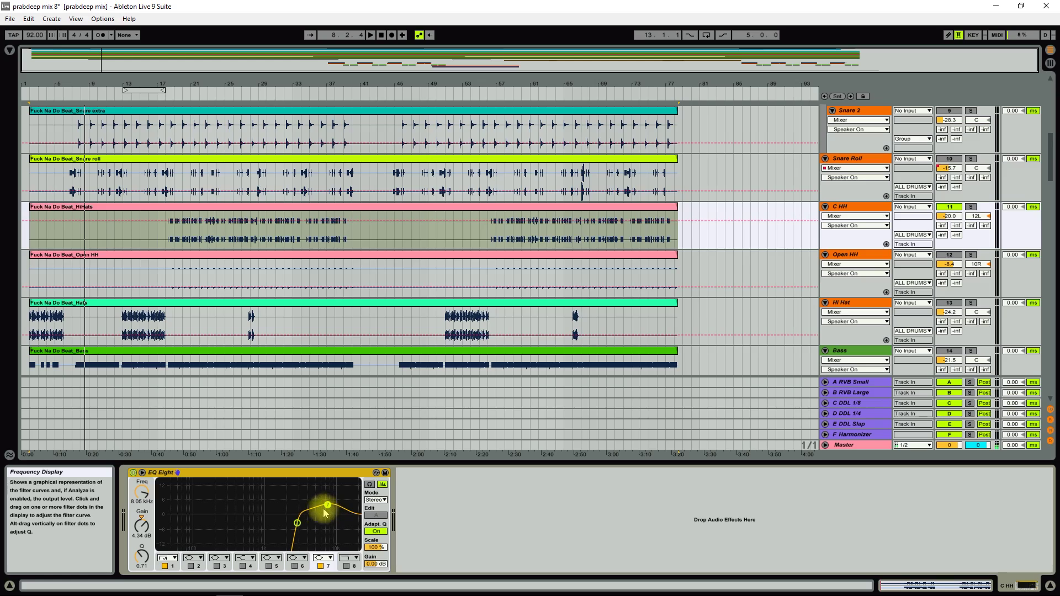
left_click(297, 523)
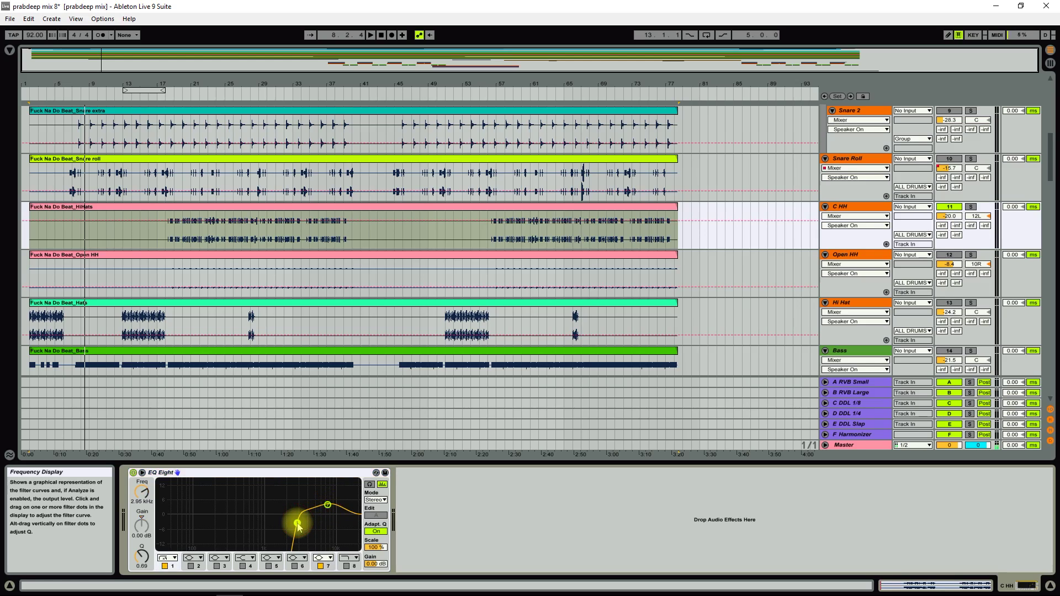
Step: Play from bar 18, bypass C HH's EQ Eight, re-enable it, and stop playback
left_click(173, 93)
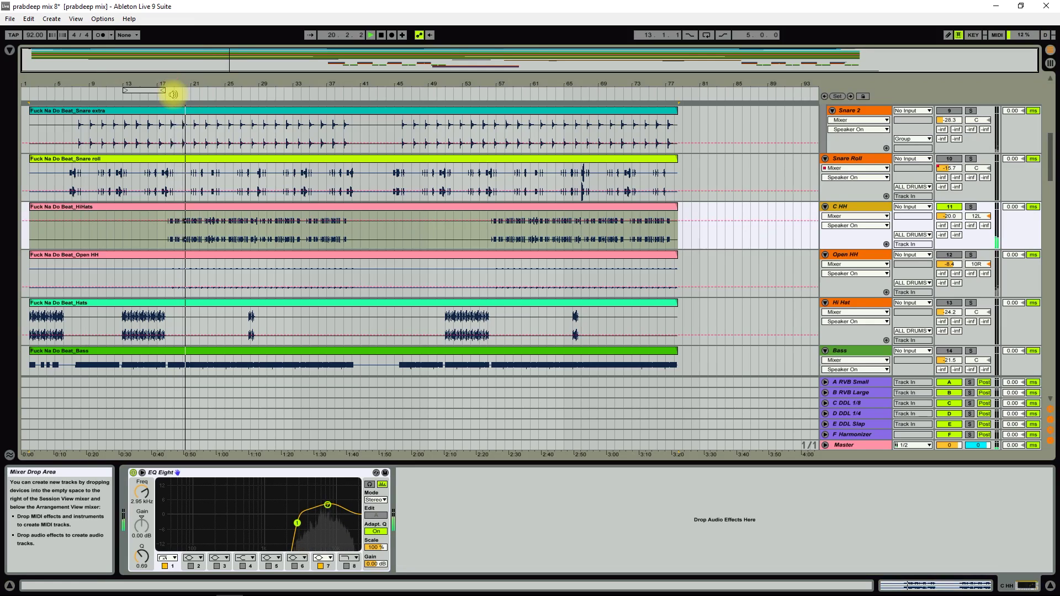
left_click(133, 473)
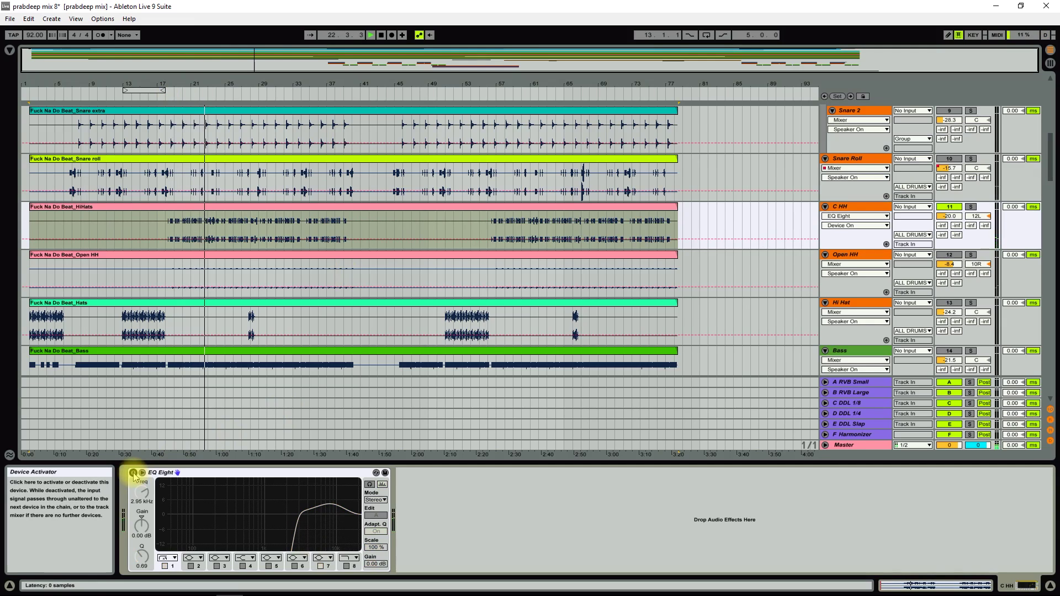
left_click(133, 473)
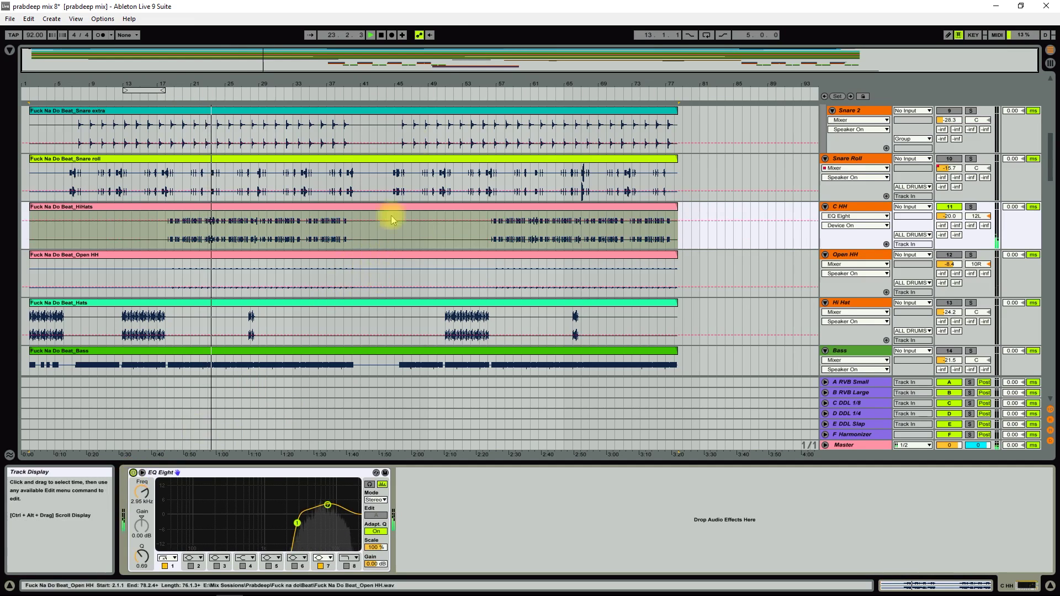
left_click(381, 36)
Step: Select the Open HH track and play it briefly from around bar 20
key("Down")
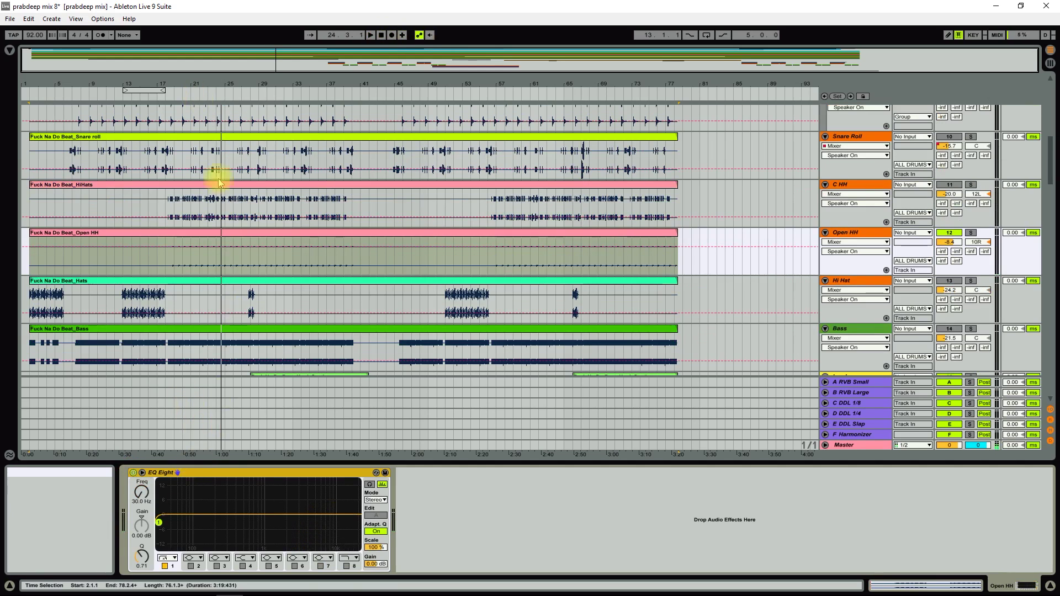
left_click(178, 93)
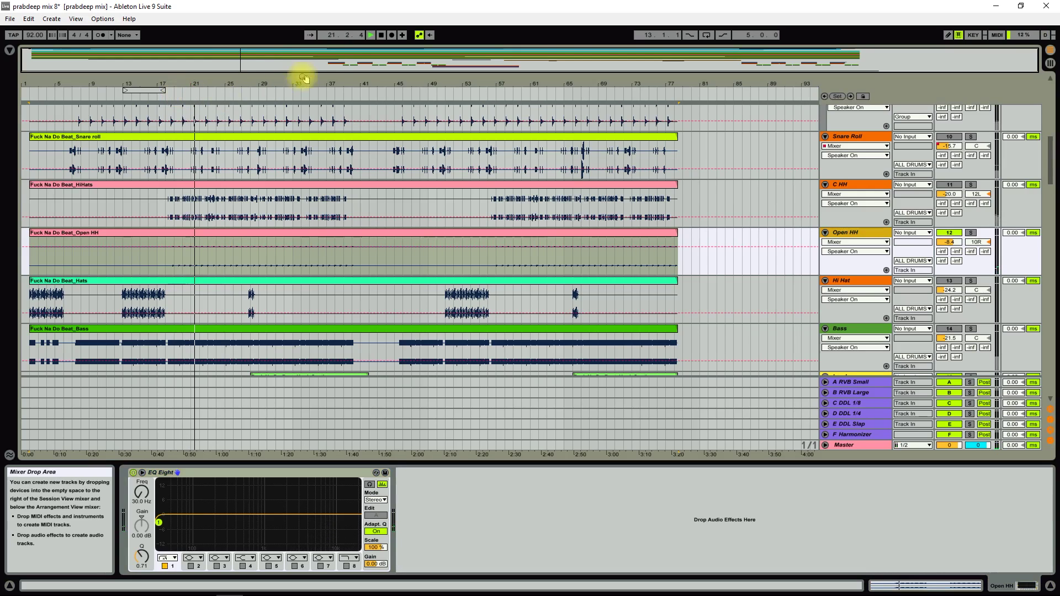
left_click(382, 37)
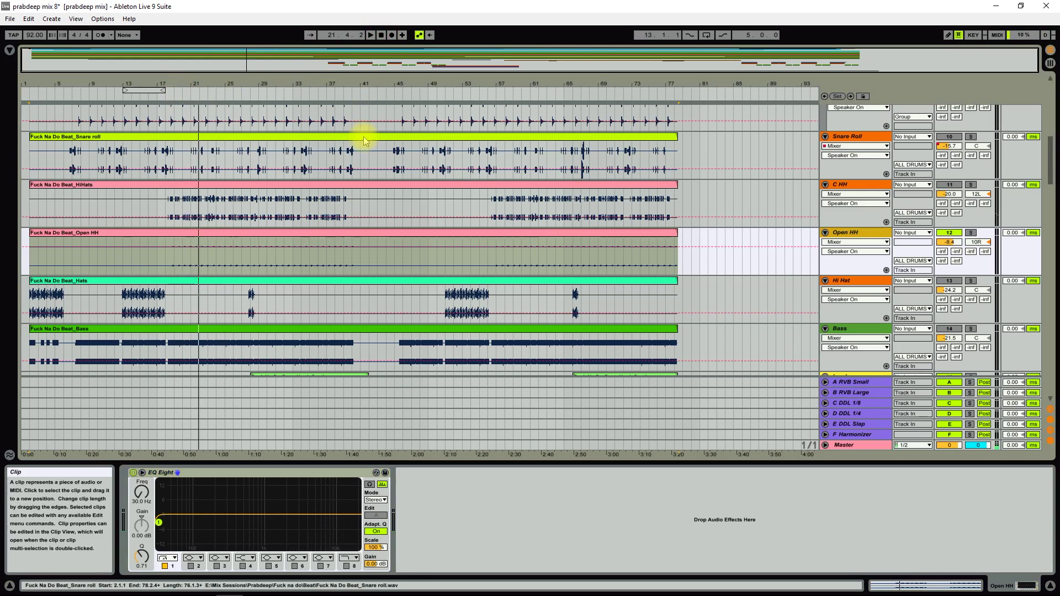
Step: Select the whole Hats clip on the Hi Hat track and start playback
left_click(76, 283)
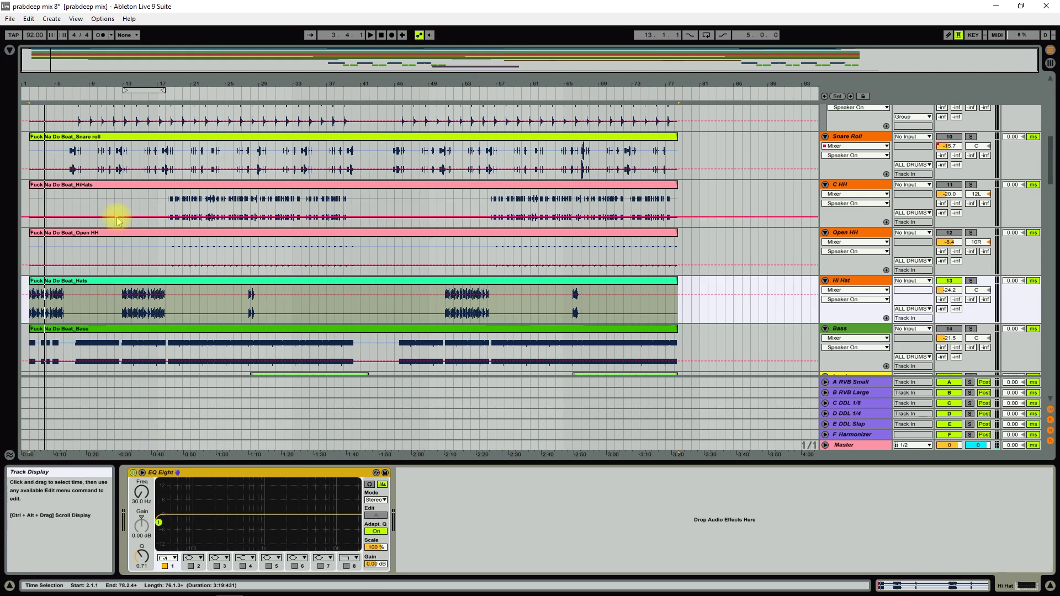
left_click(78, 281)
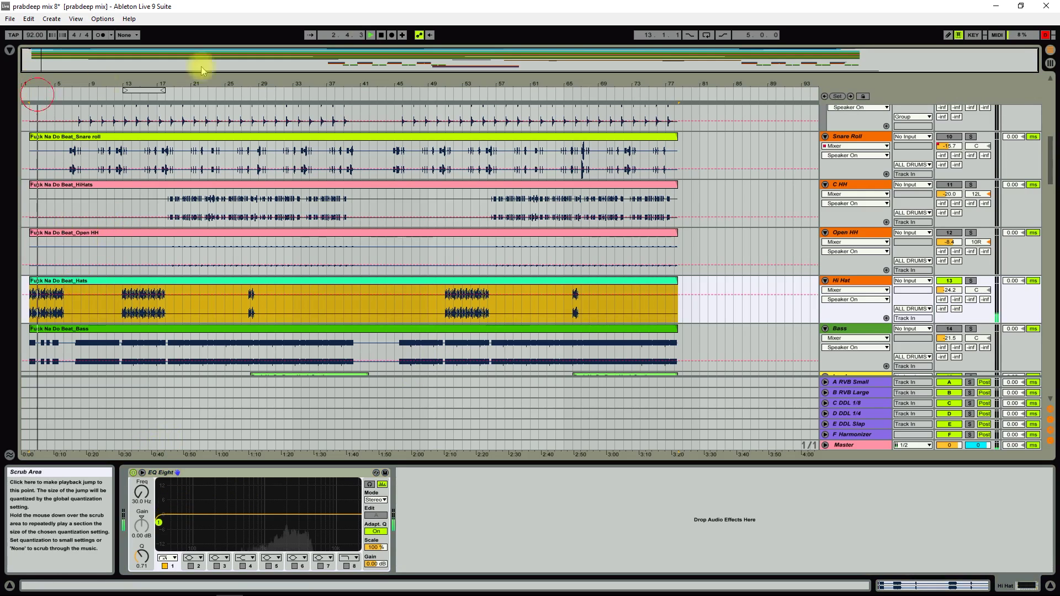
left_click(371, 34)
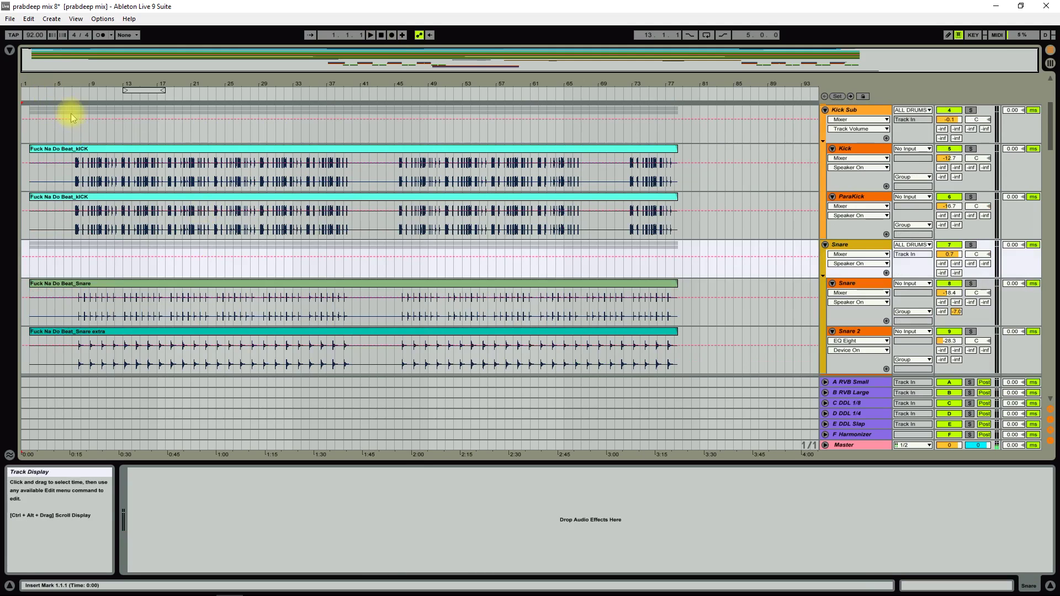
Step: Play the drum tracks from bar 6, jumping ahead to bars 12 and 18, then stop
scroll(74, 120, "down", 2)
scroll(74, 124, "up", 3)
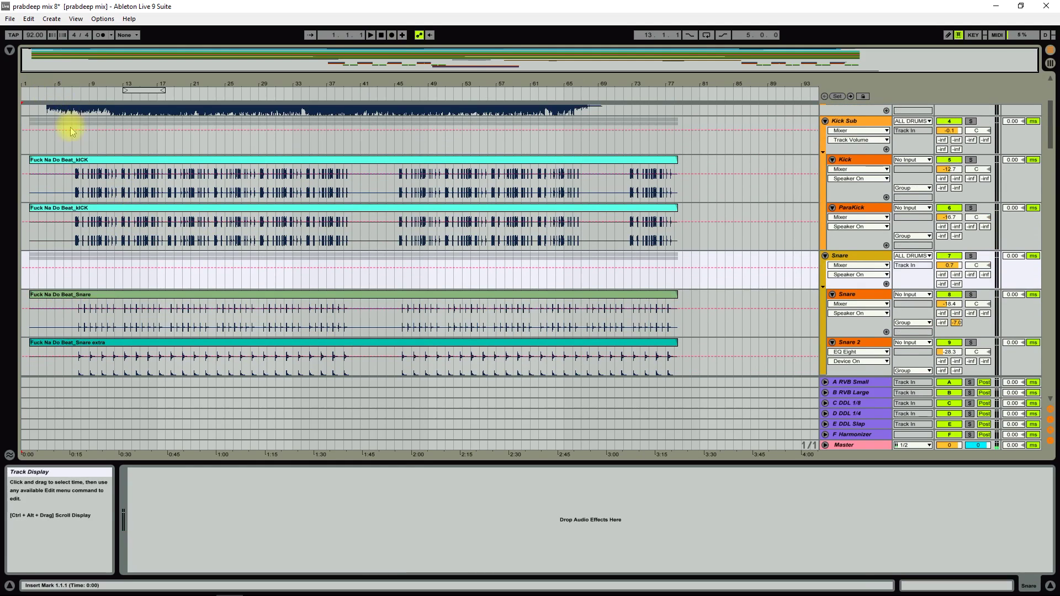
left_click(68, 96)
scroll(157, 204, "down", 1)
scroll(157, 205, "down", 3)
scroll(163, 205, "down", 1)
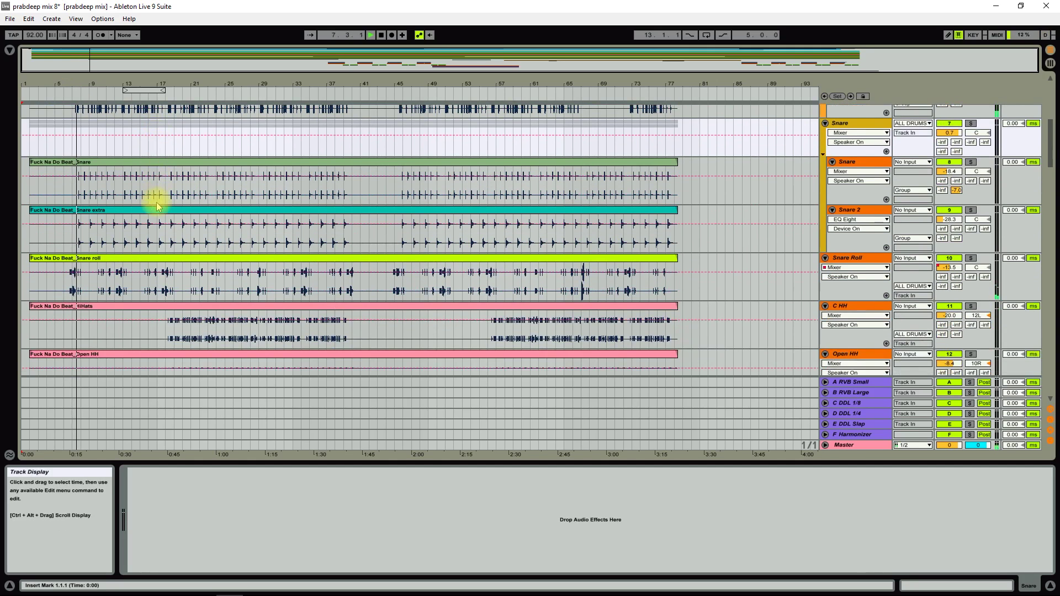
scroll(236, 209, "down", 4)
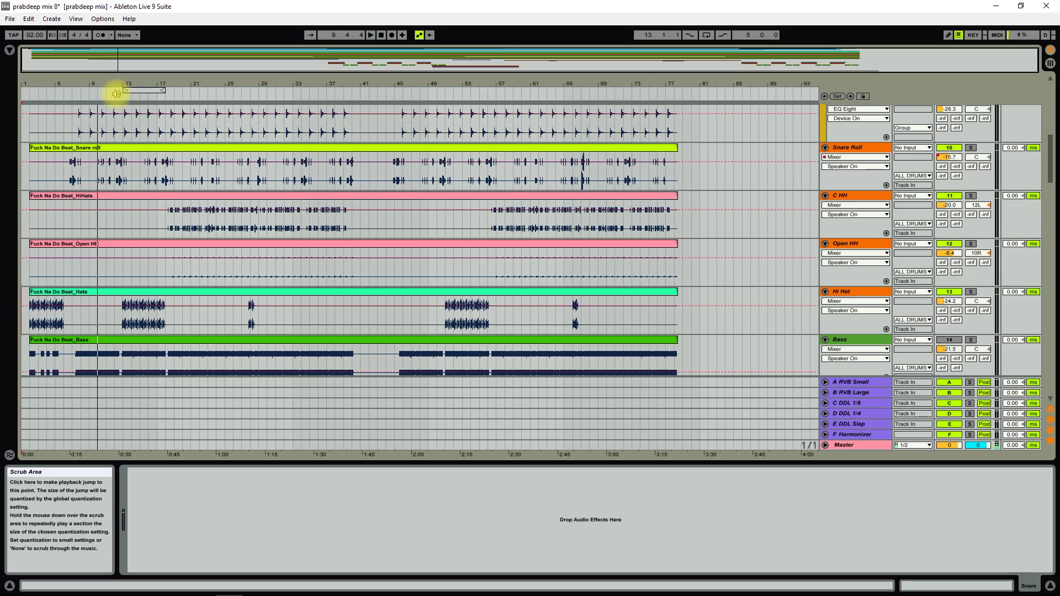
left_click(121, 95)
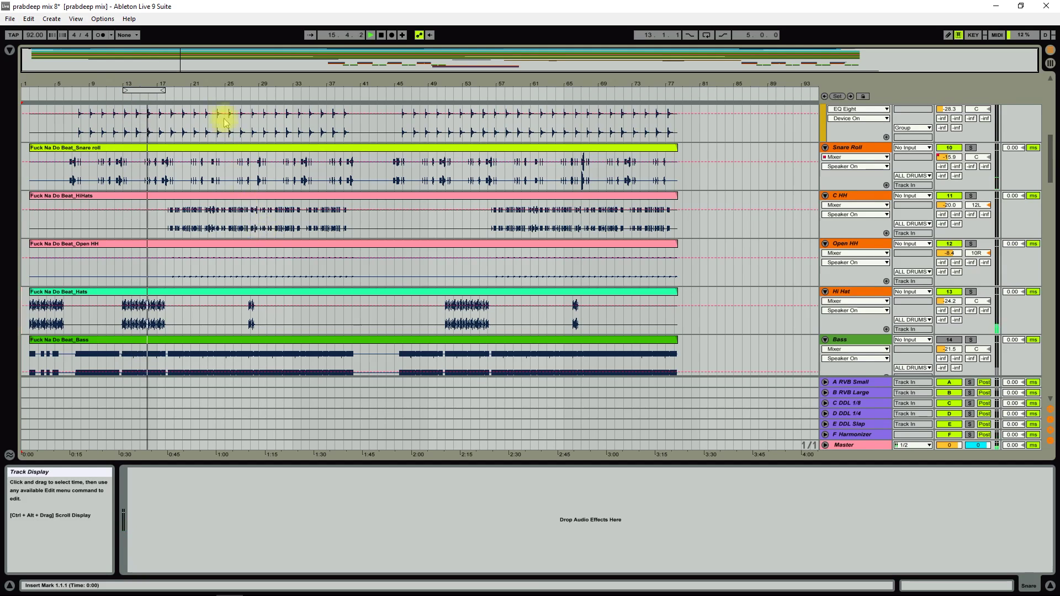
left_click(166, 96)
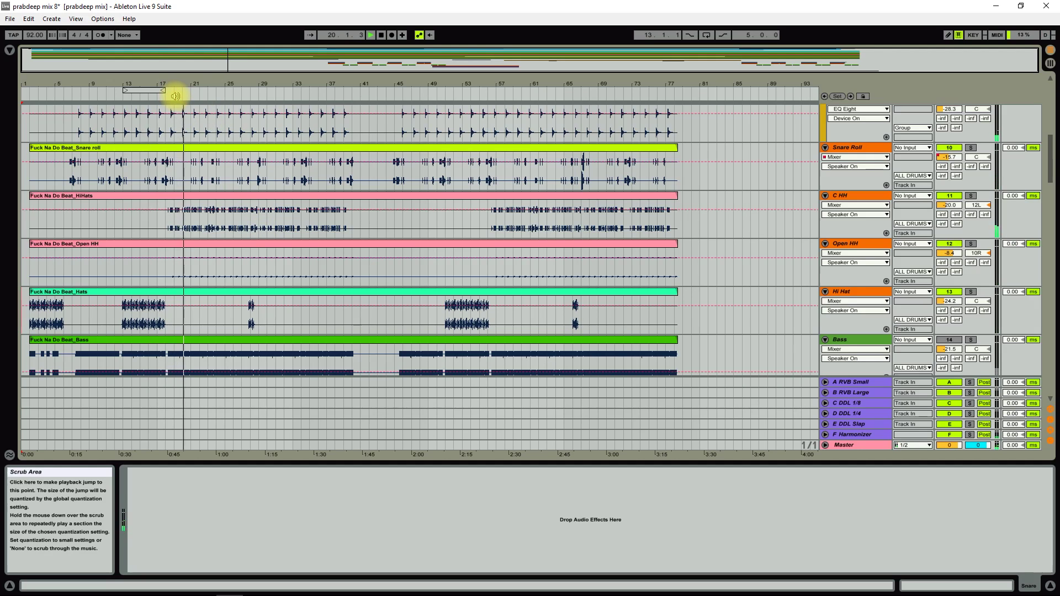
left_click(380, 35)
scroll(345, 268, "up", 5)
Step: Play from bar 8, muting then unmuting the ParaKick track to compare the kick
scroll(345, 268, "up", 4)
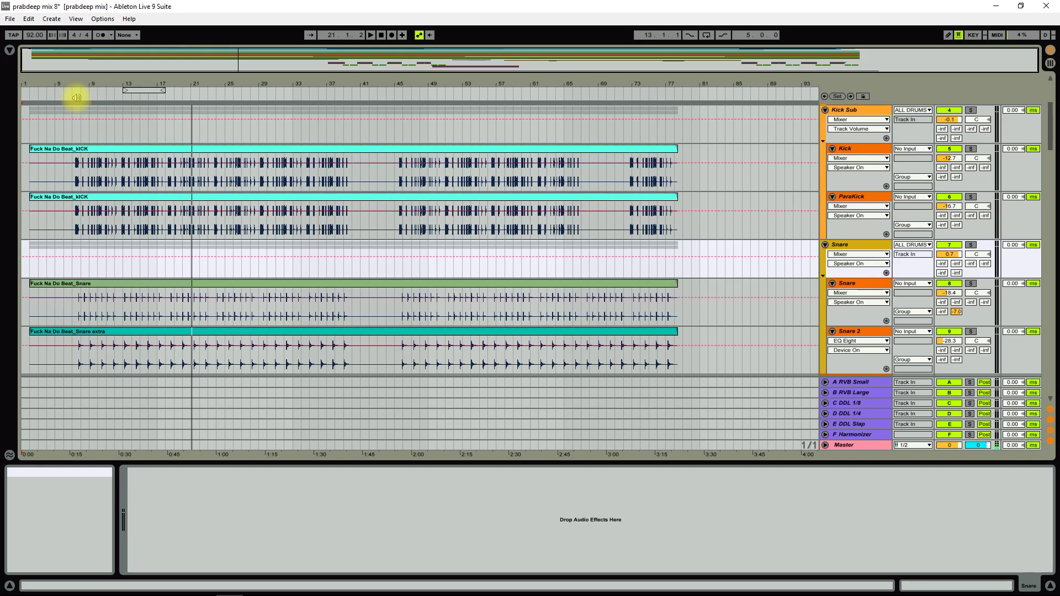
left_click(75, 96)
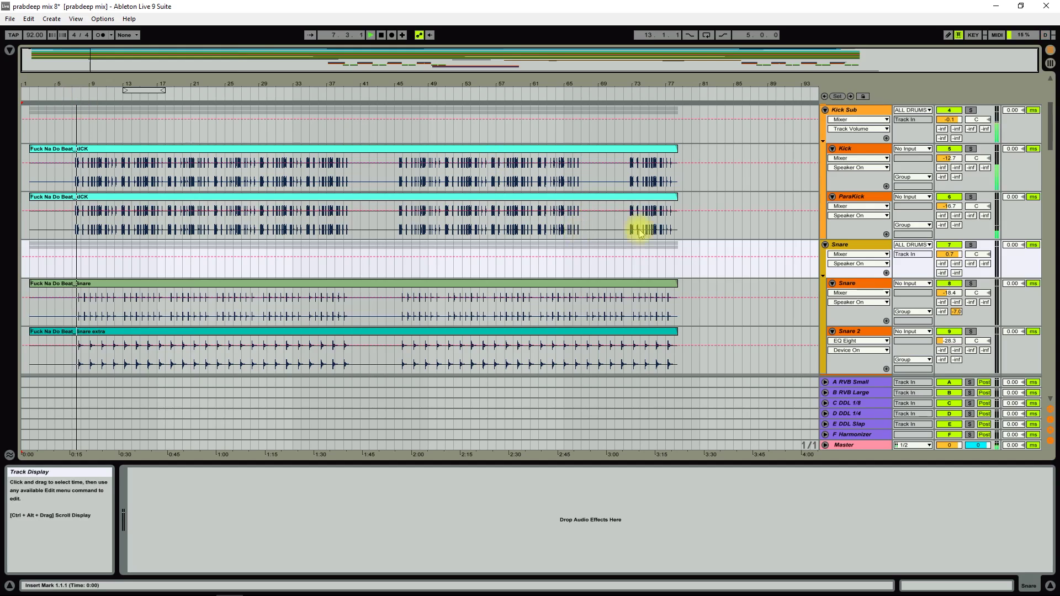
left_click(949, 198)
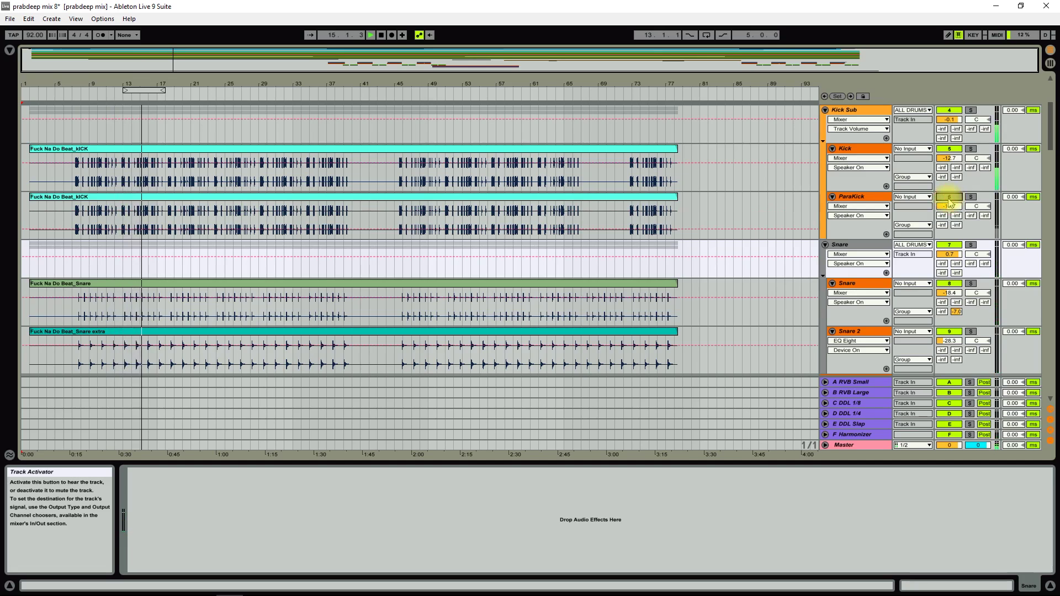
left_click(950, 197)
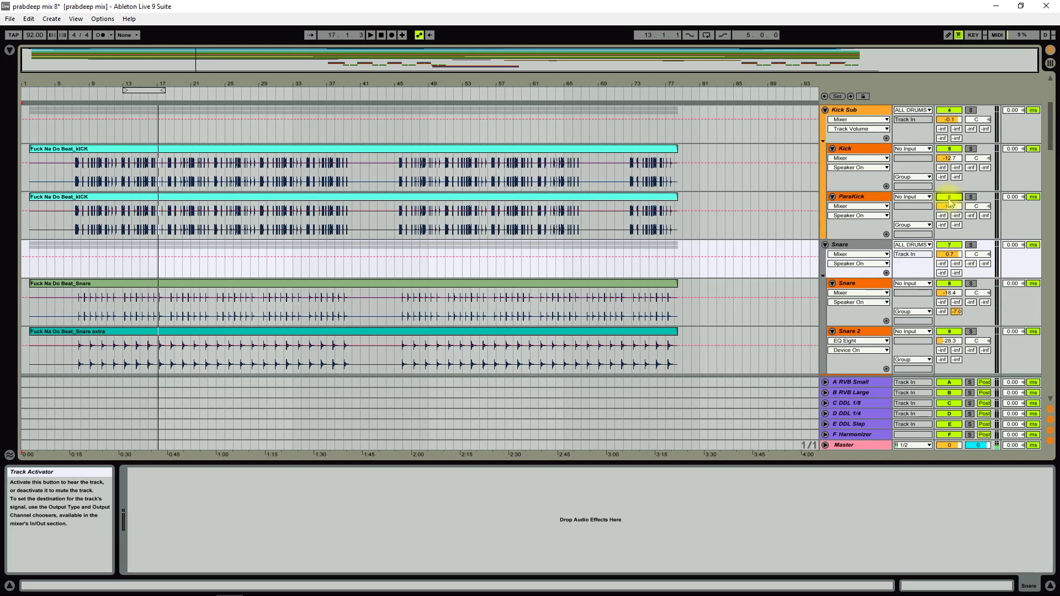
scroll(573, 244, "down", 5)
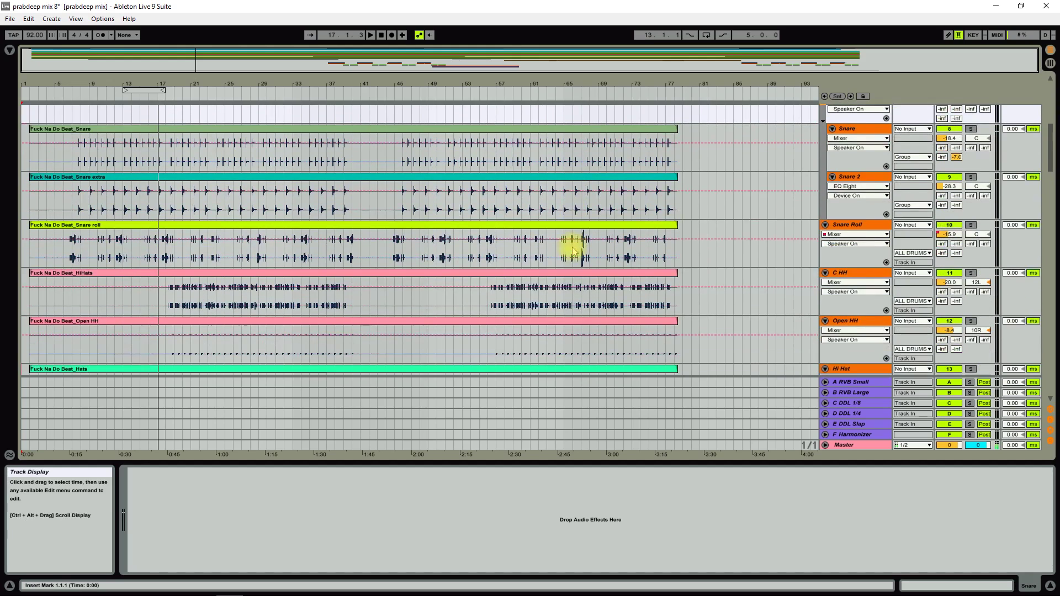
Step: Select the Bass track and bypass its Utility, EQ Eight, Saturator and Compressor
scroll(573, 249, "down", 6)
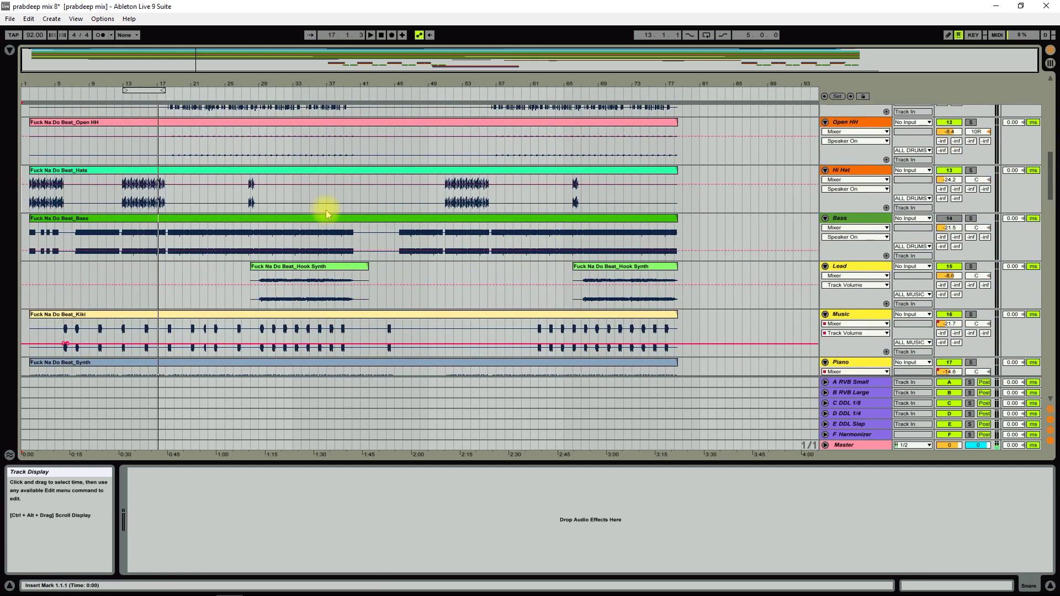
left_click(321, 217)
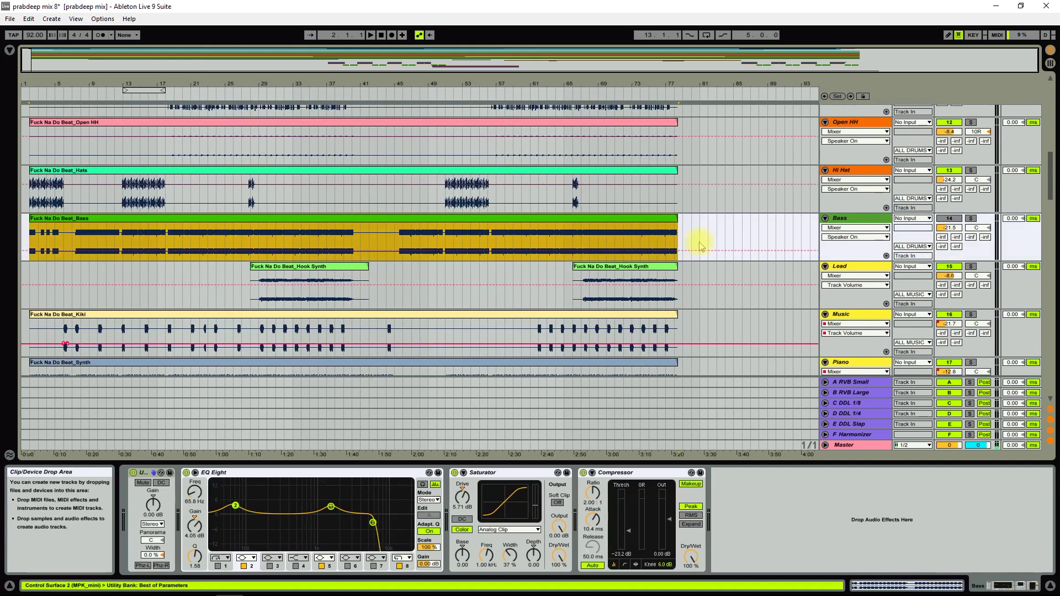
left_click(843, 218)
left_click(133, 473)
left_click(186, 472)
left_click(453, 473)
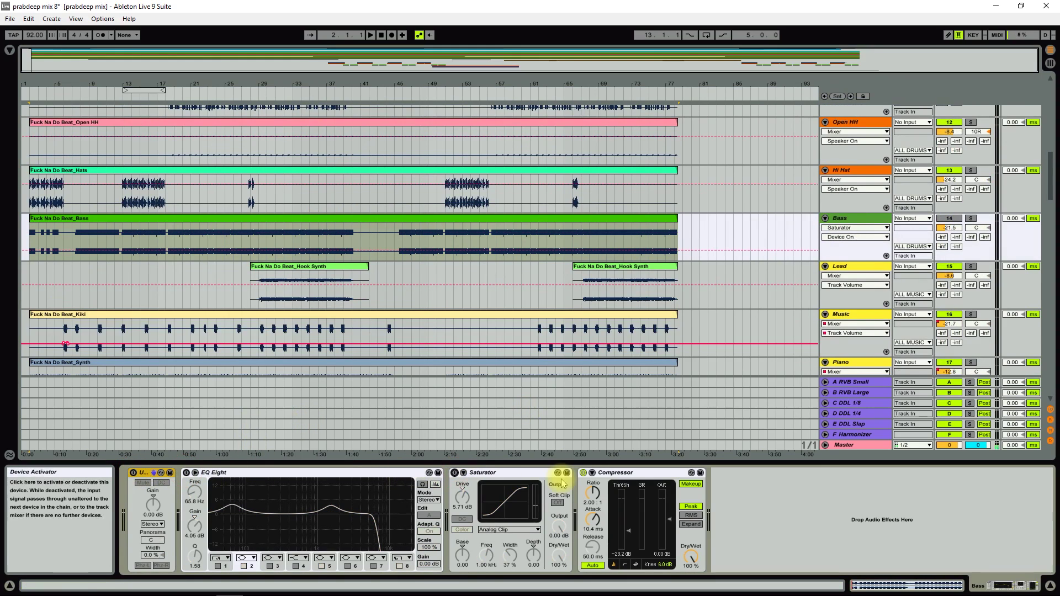
left_click(583, 472)
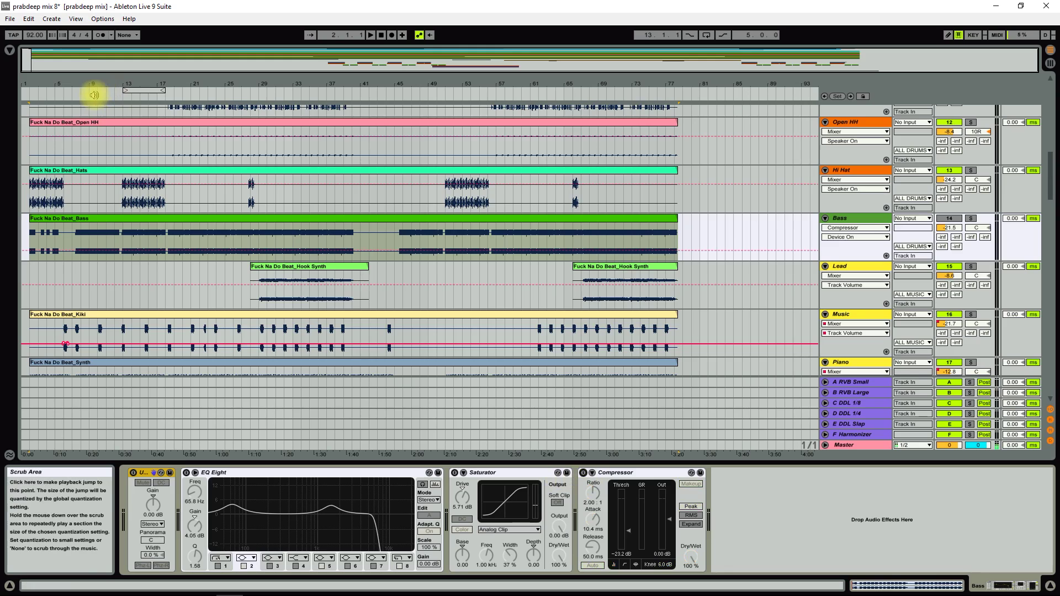
Step: Play the dry bass from bar 9, then jump back to bar 7
left_click(94, 94)
scroll(921, 307, "up", 1)
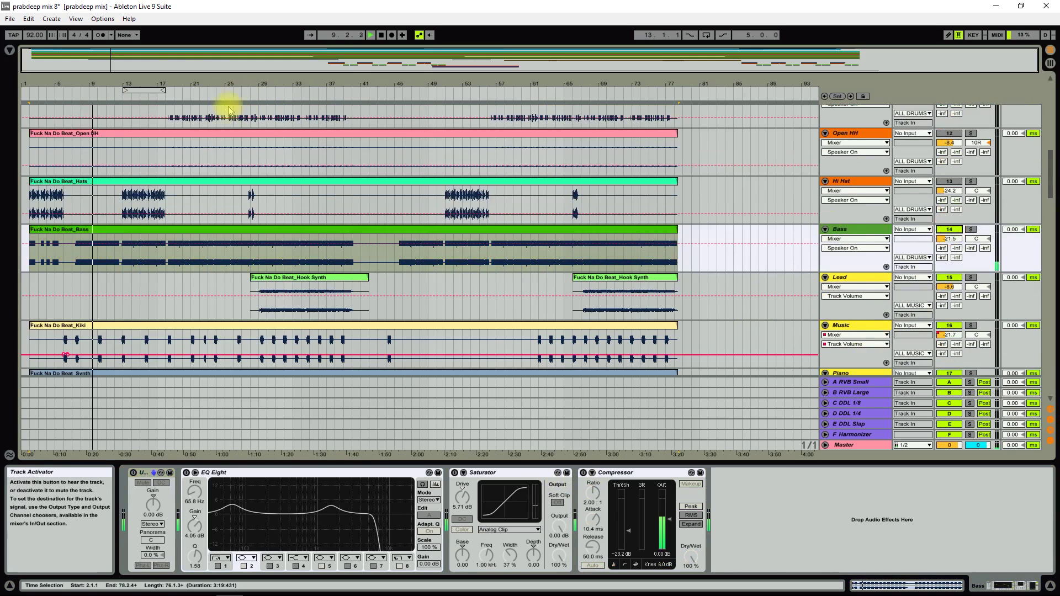
left_click(79, 95)
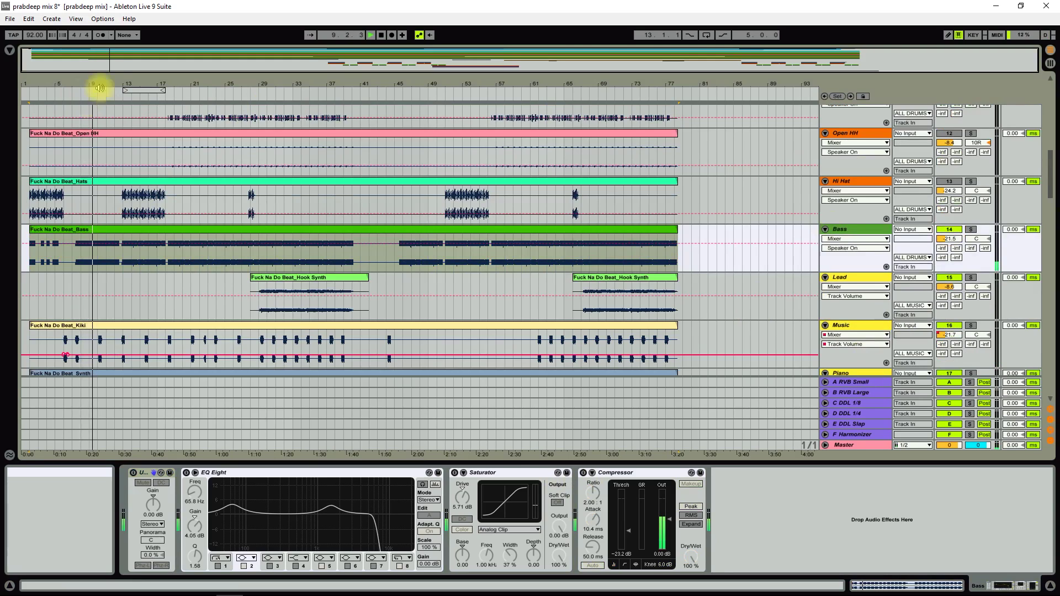
left_click(381, 37)
left_click(132, 473)
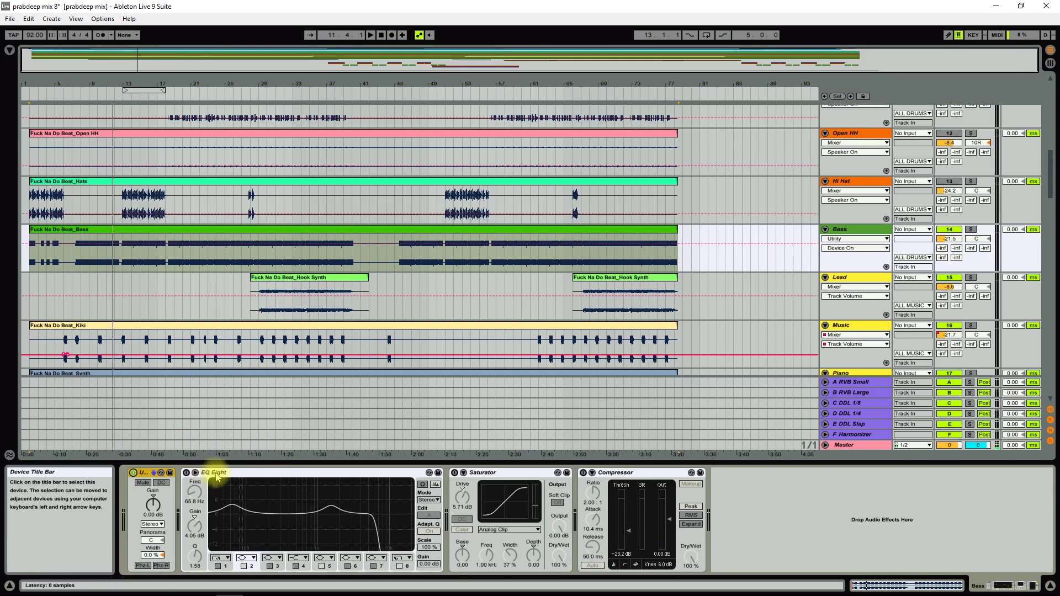
left_click(188, 476)
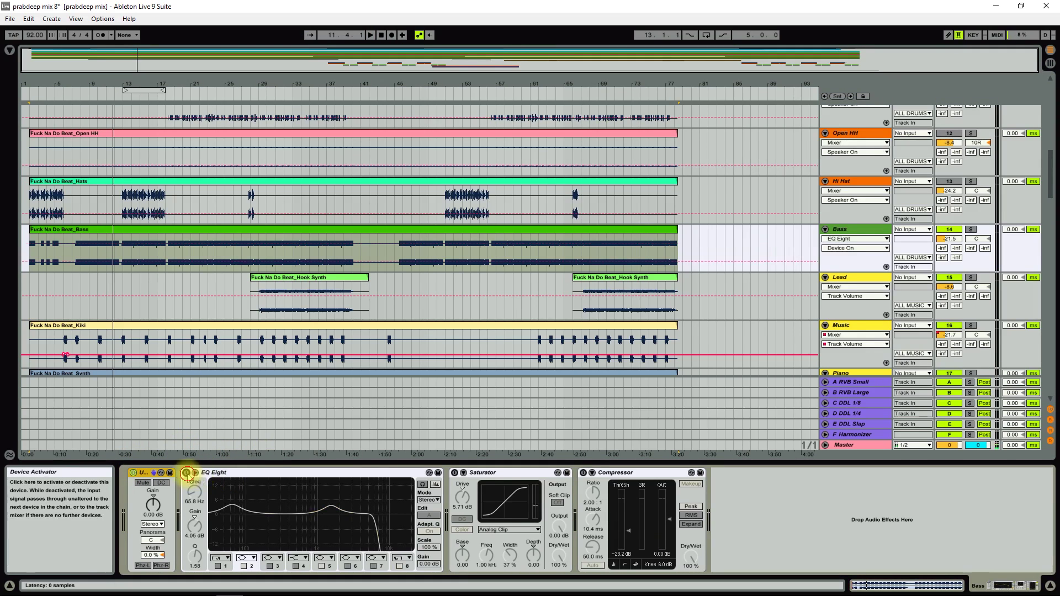
left_click(89, 96)
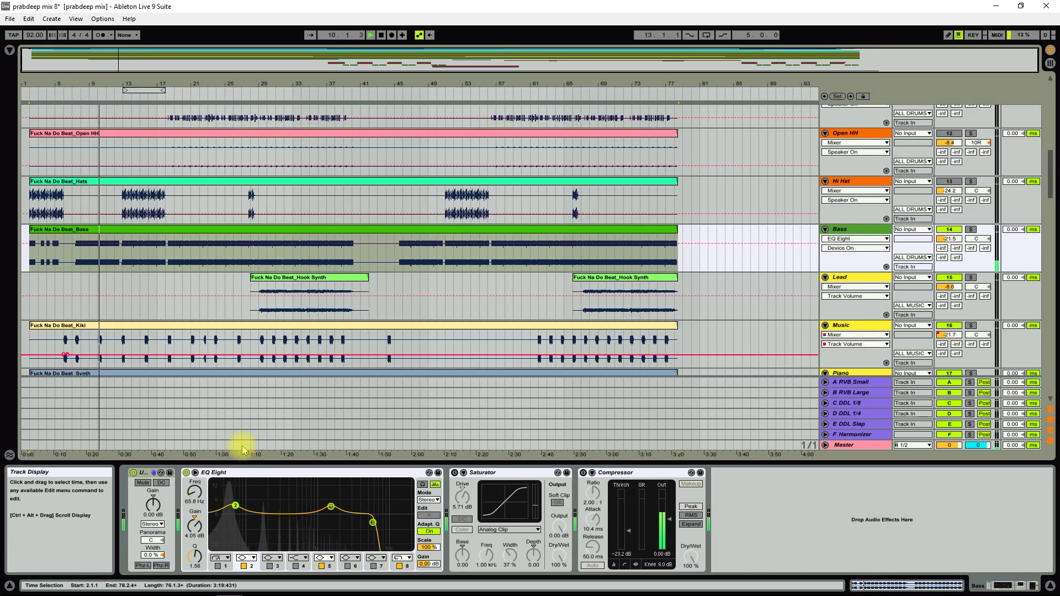
left_click(186, 473)
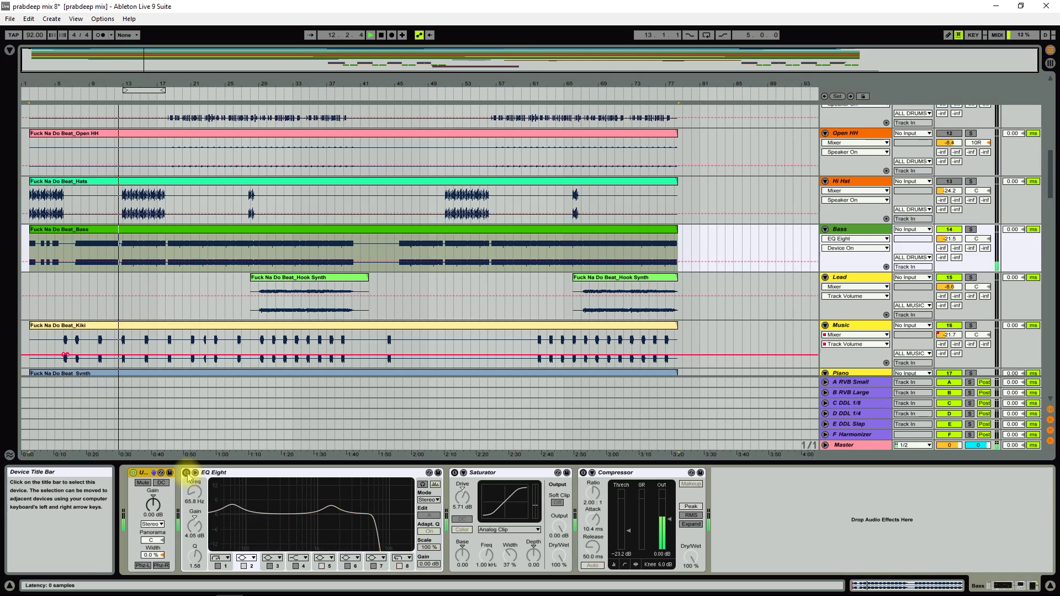
left_click(187, 474)
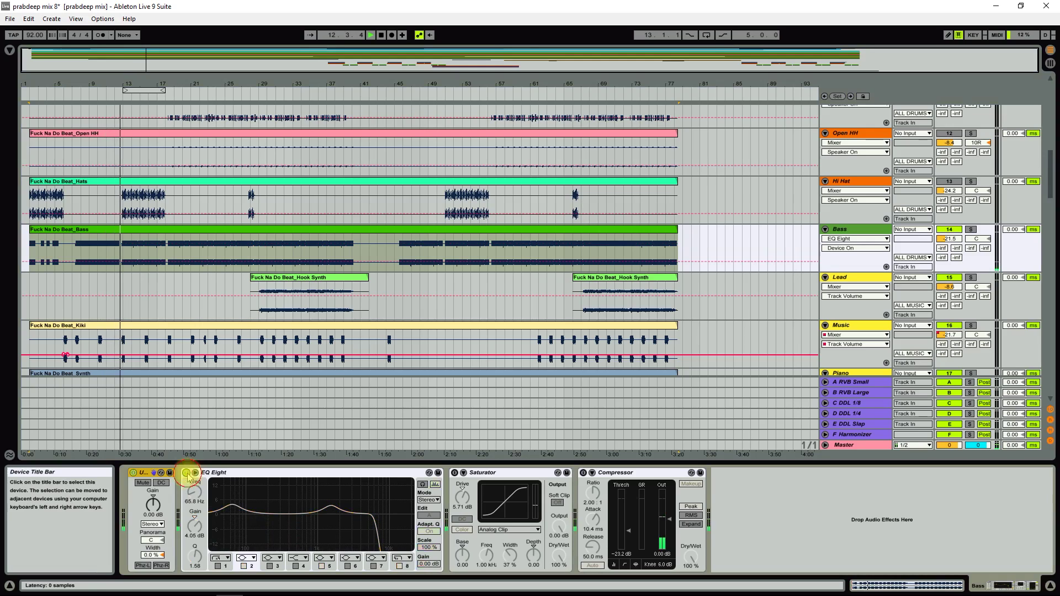
left_click(381, 34)
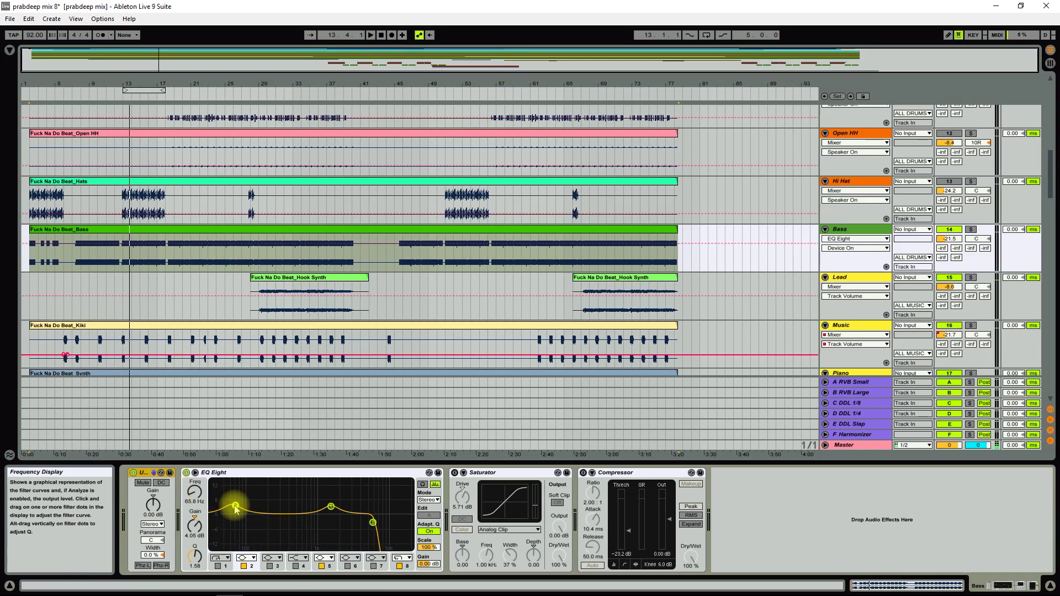
left_click(330, 507)
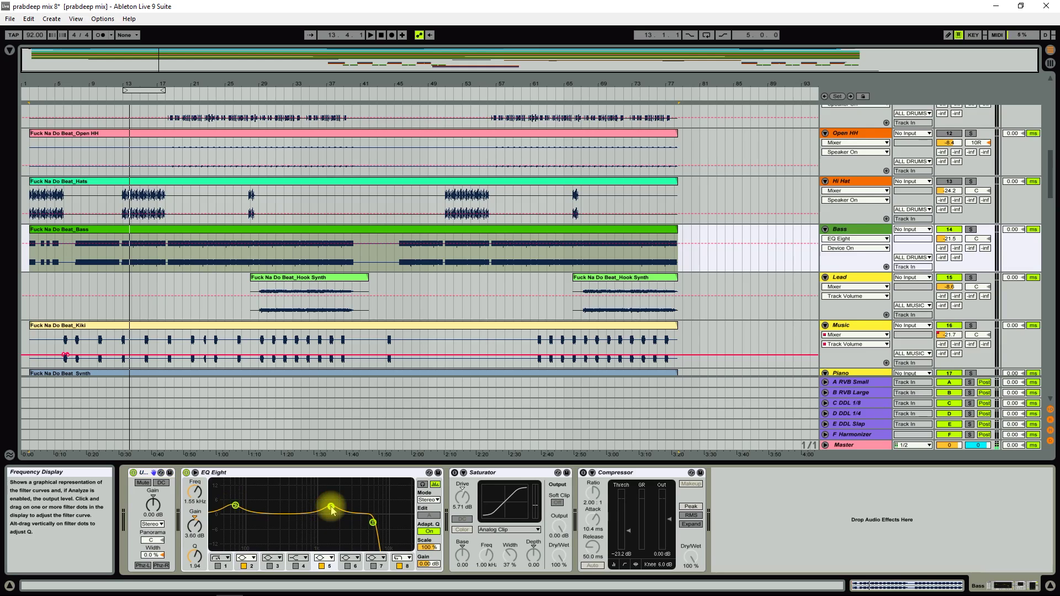
left_click(373, 522)
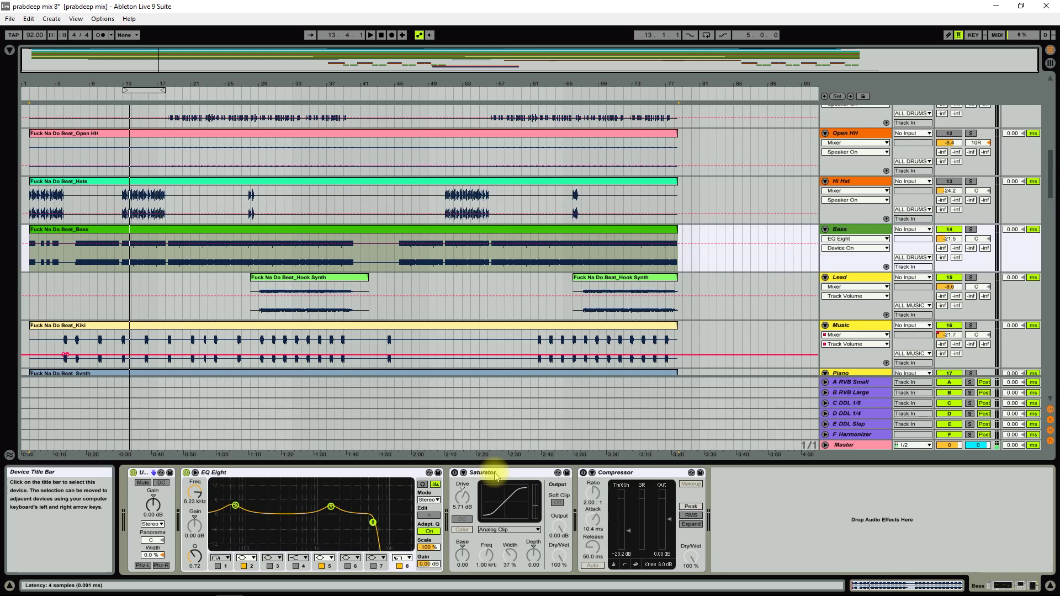
Step: Play the bass from bar 9, toggling the Saturator on, off and on again
left_click(87, 95)
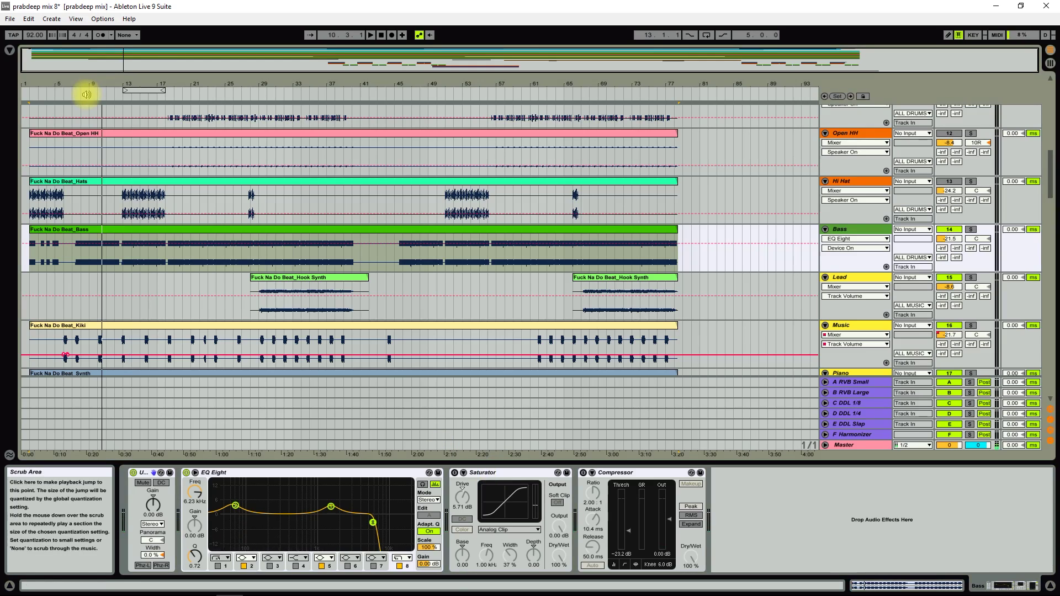
left_click(87, 94)
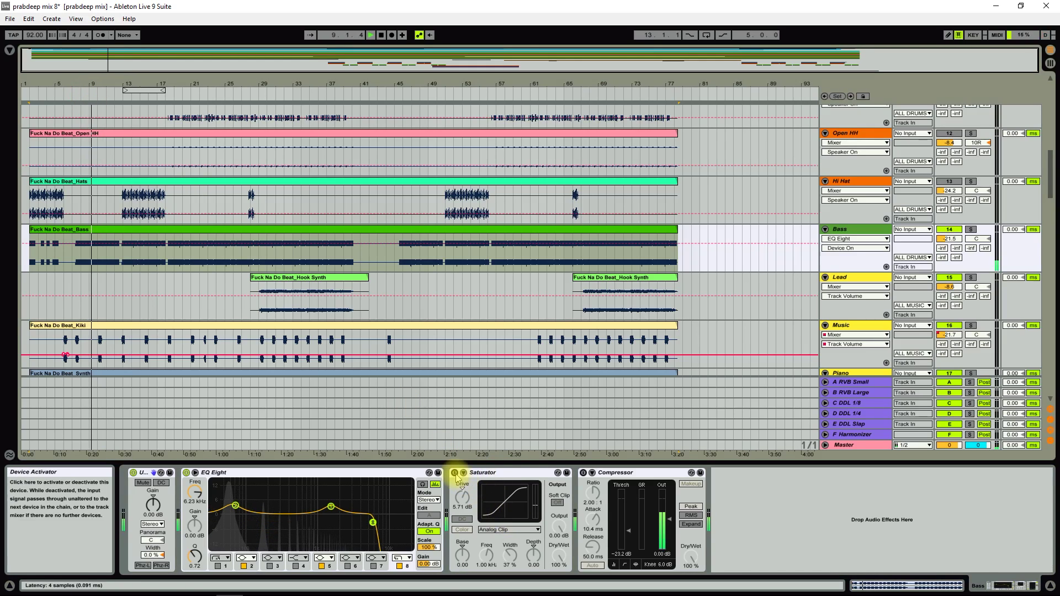
left_click(455, 473)
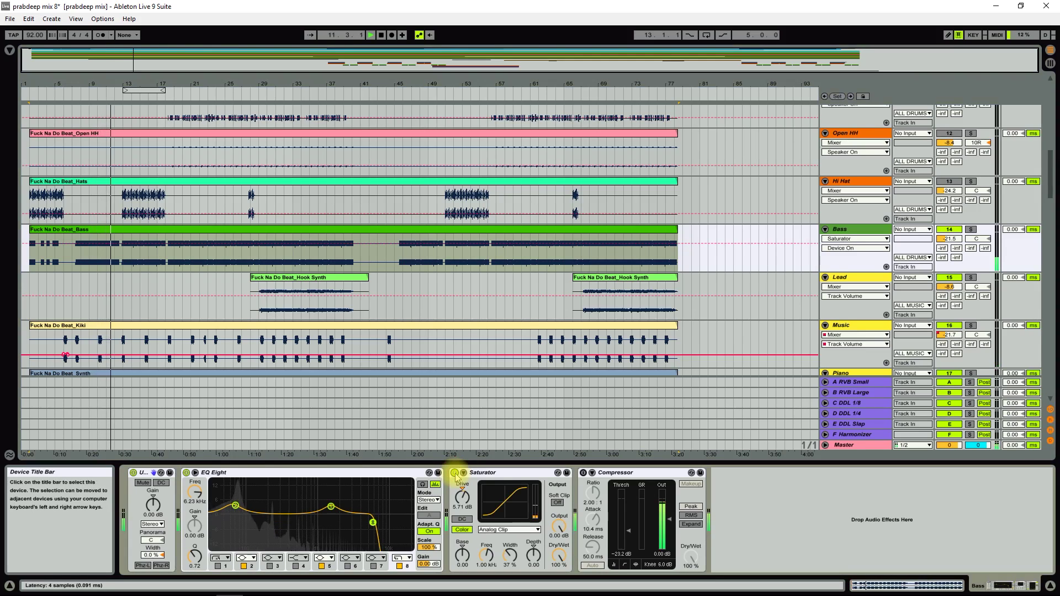
left_click(455, 474)
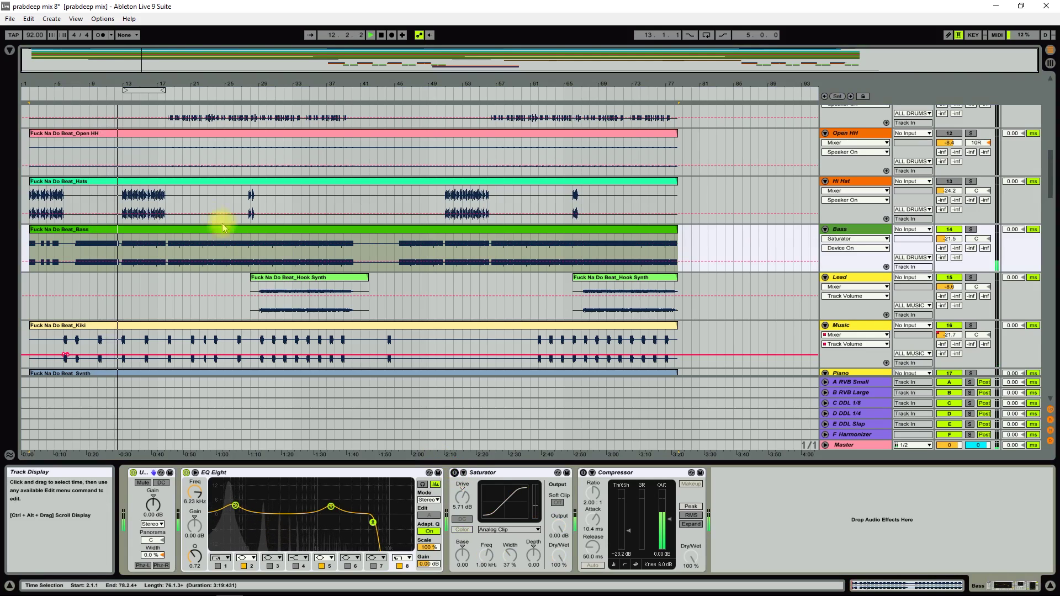
left_click(454, 473)
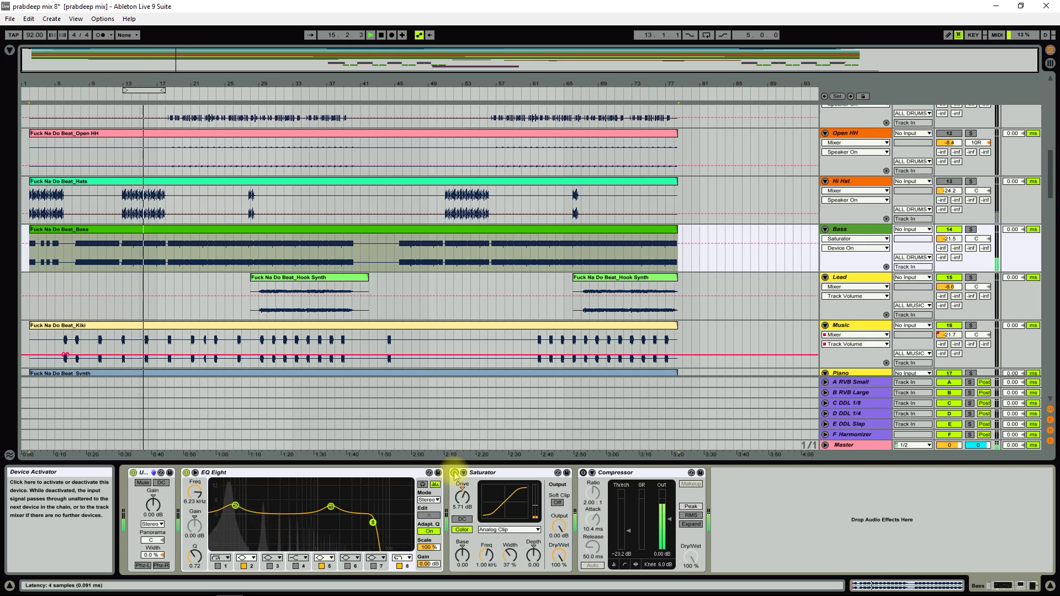
Step: Stop playback, then select and enable the Bass track's Compressor
key("space")
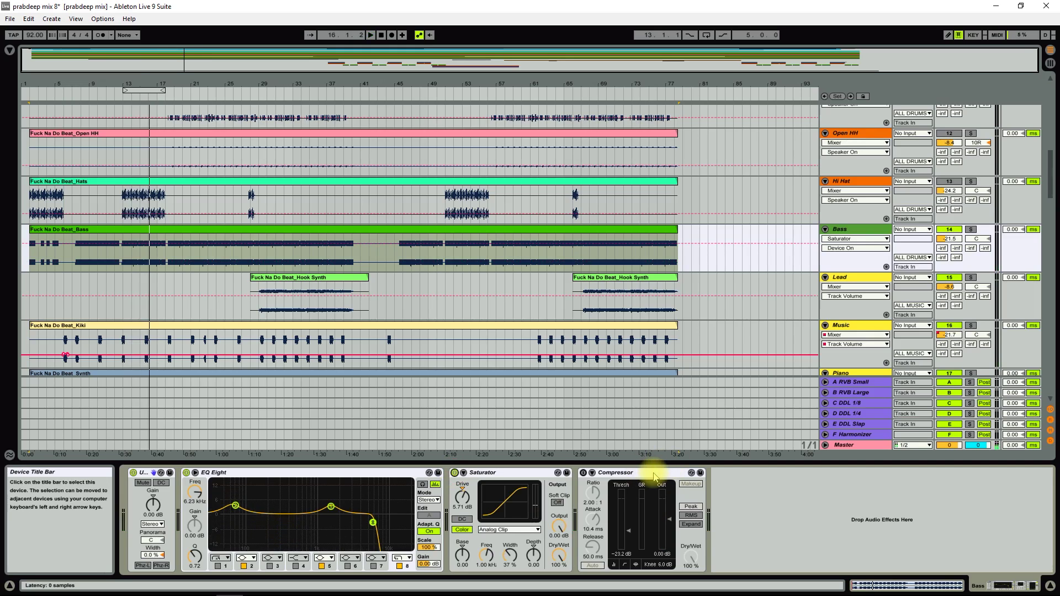
left_click(654, 475)
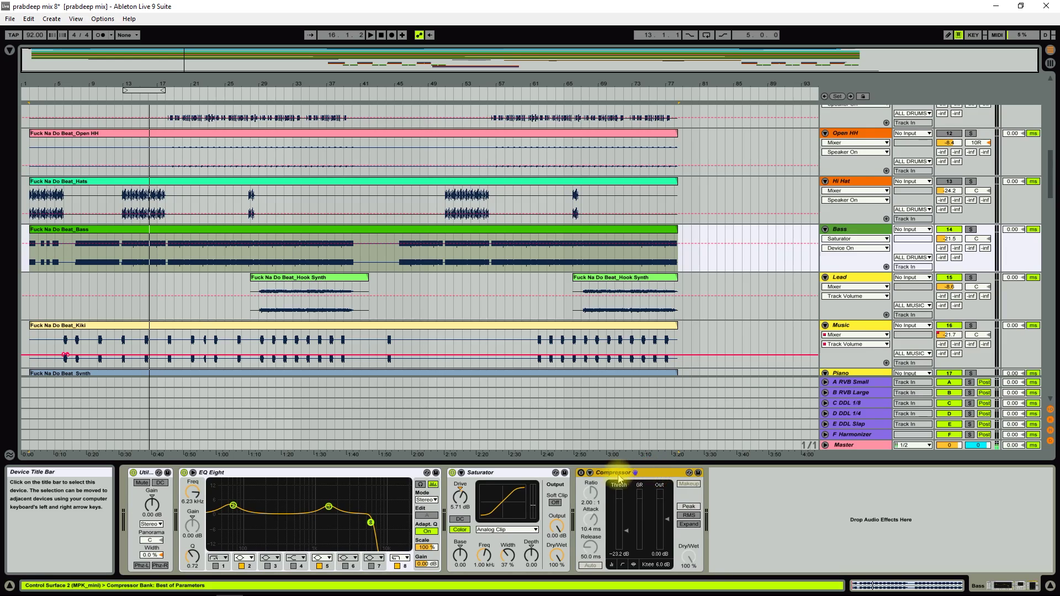
left_click(581, 473)
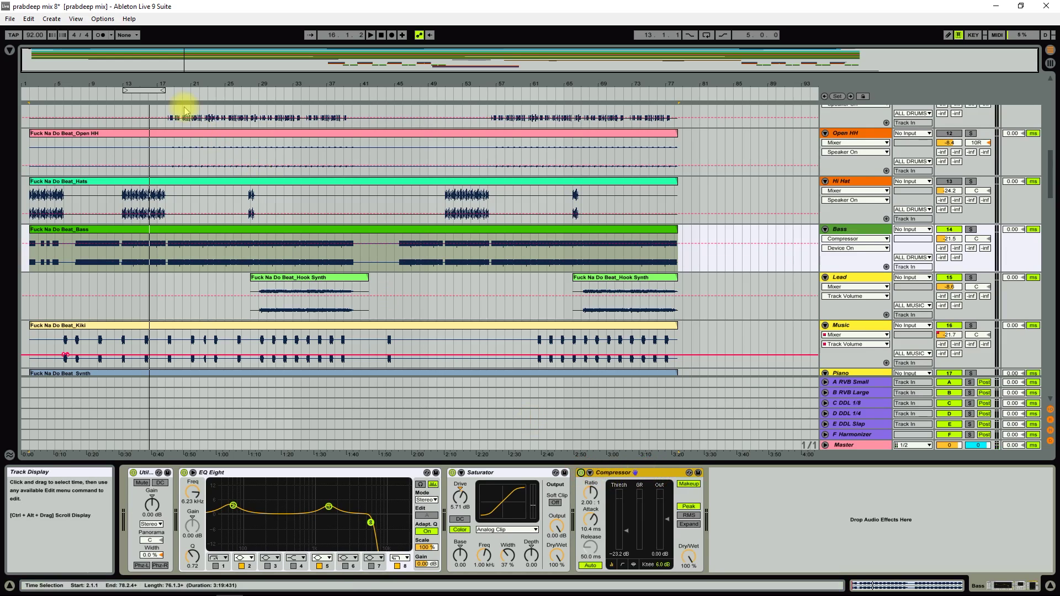
Step: Play from bar 13, bypass and re-enable the Compressor, then stop playback
left_click(123, 95)
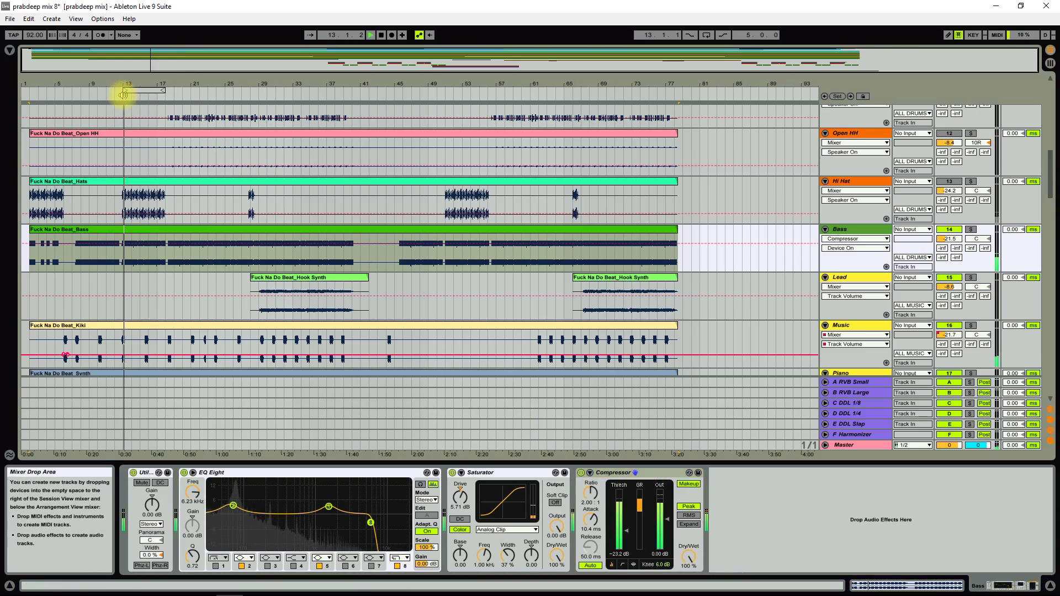
left_click(581, 473)
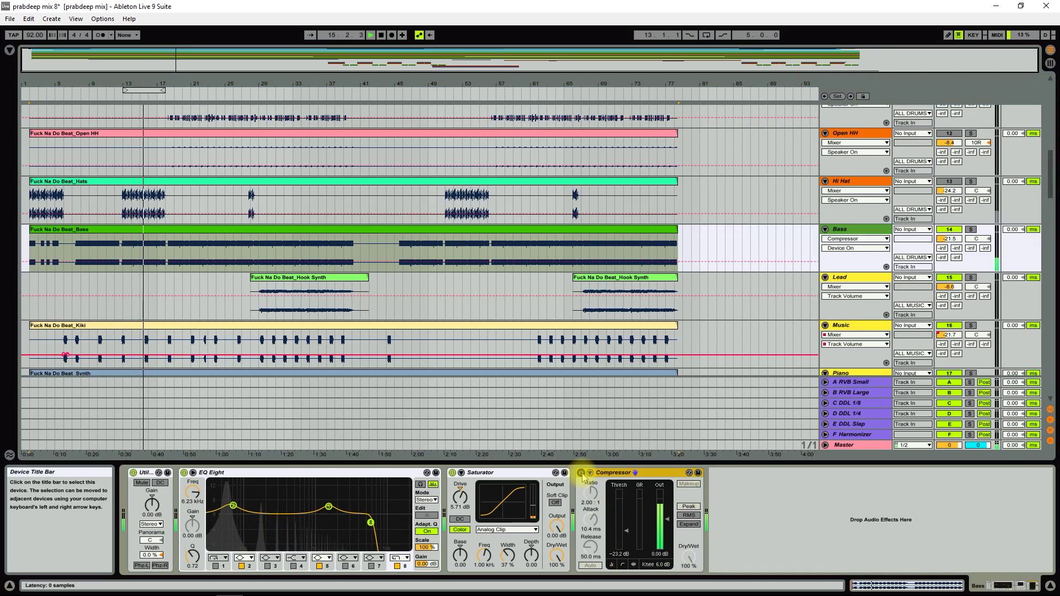
left_click(581, 473)
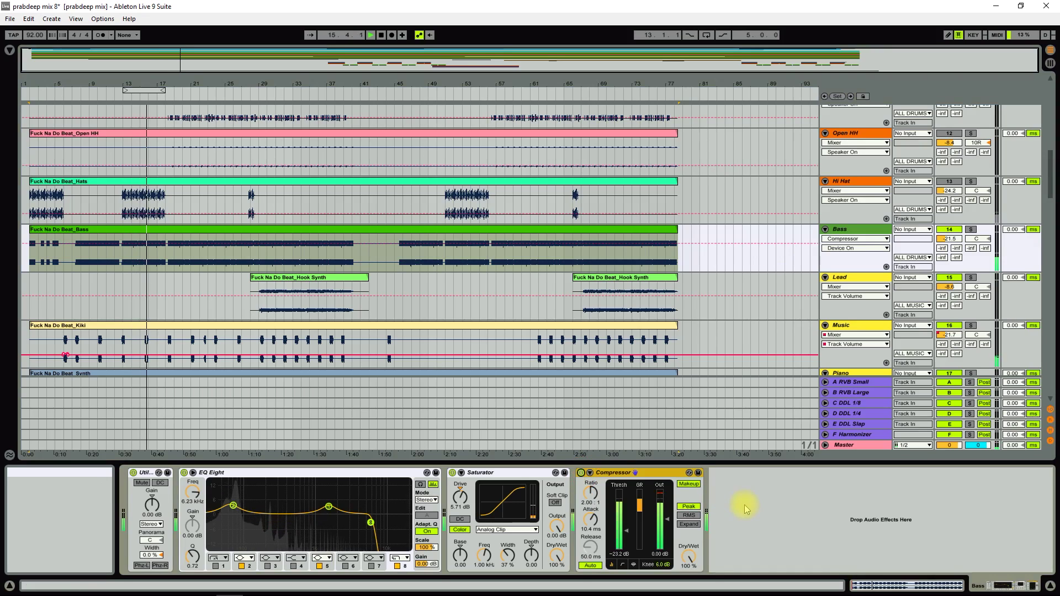
left_click(382, 36)
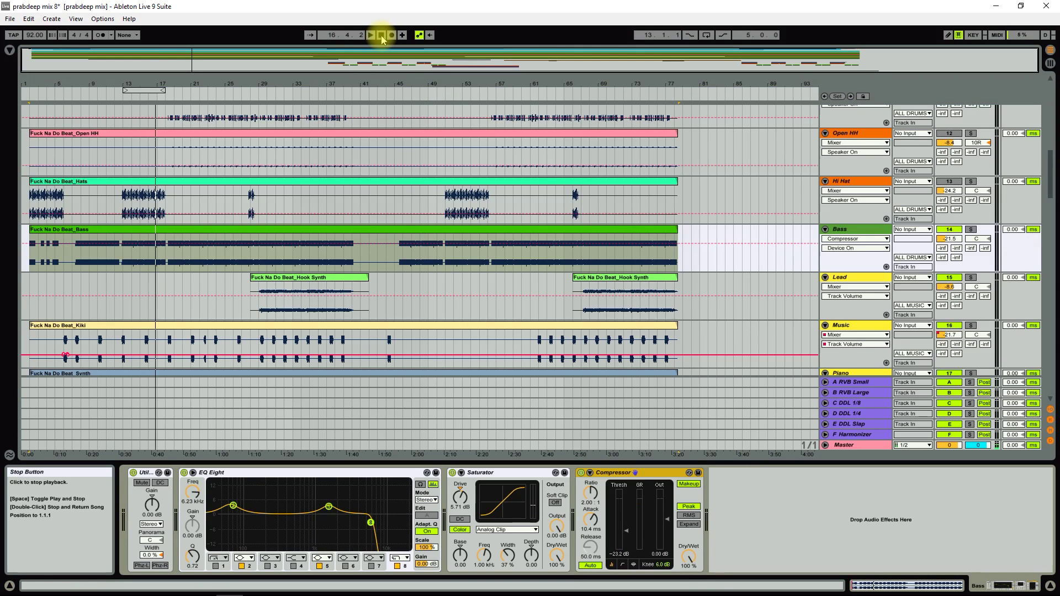
scroll(561, 181, "up", 1)
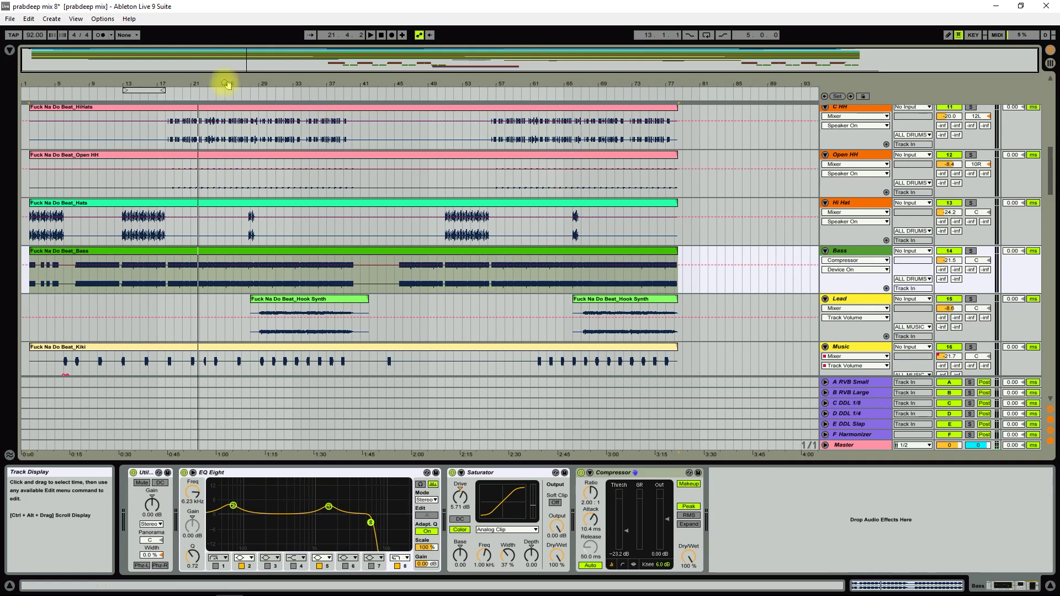
left_click(170, 96)
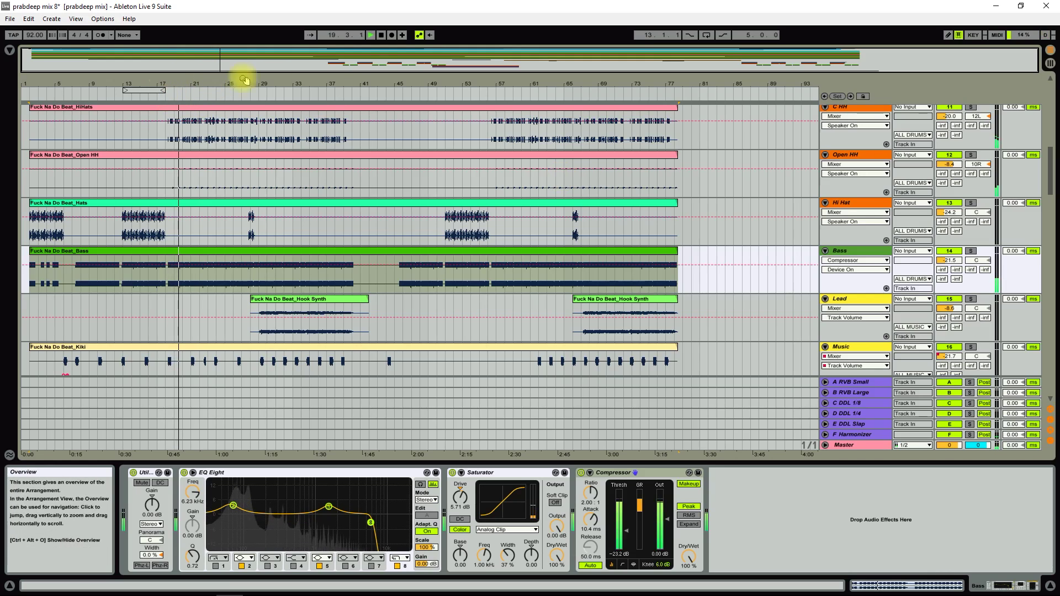
left_click(381, 36)
scroll(219, 199, "up", 2)
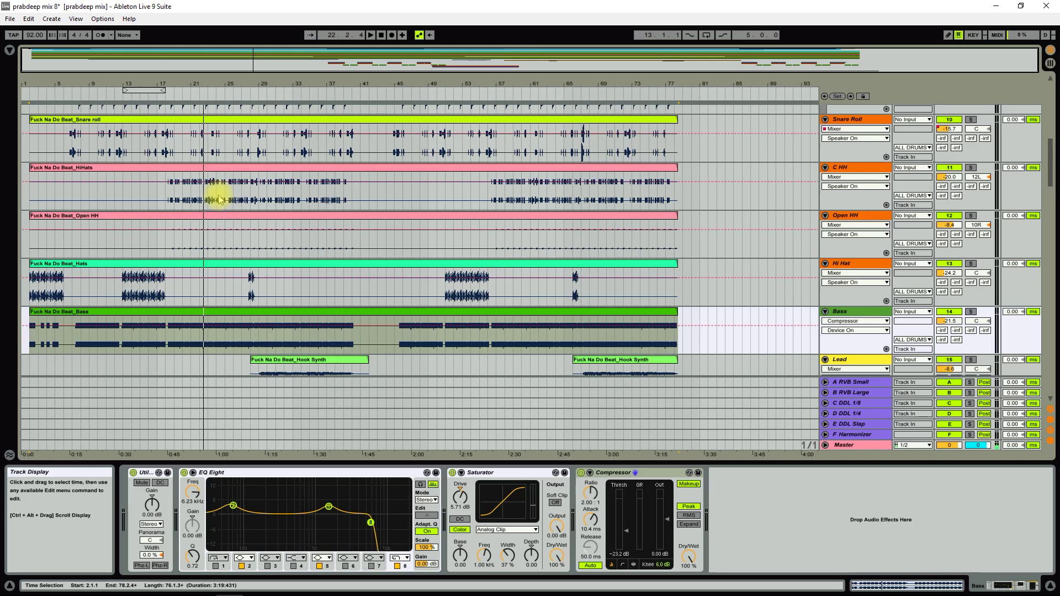
left_click_drag(171, 83, 170, 90)
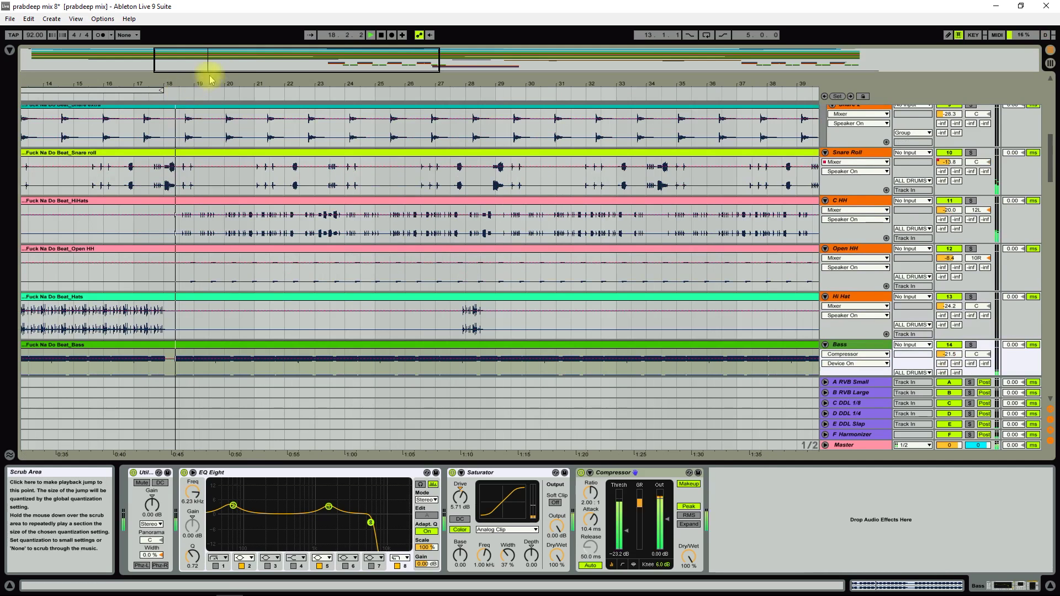
left_click(269, 84)
key("ctrl+a")
double_click(196, 82)
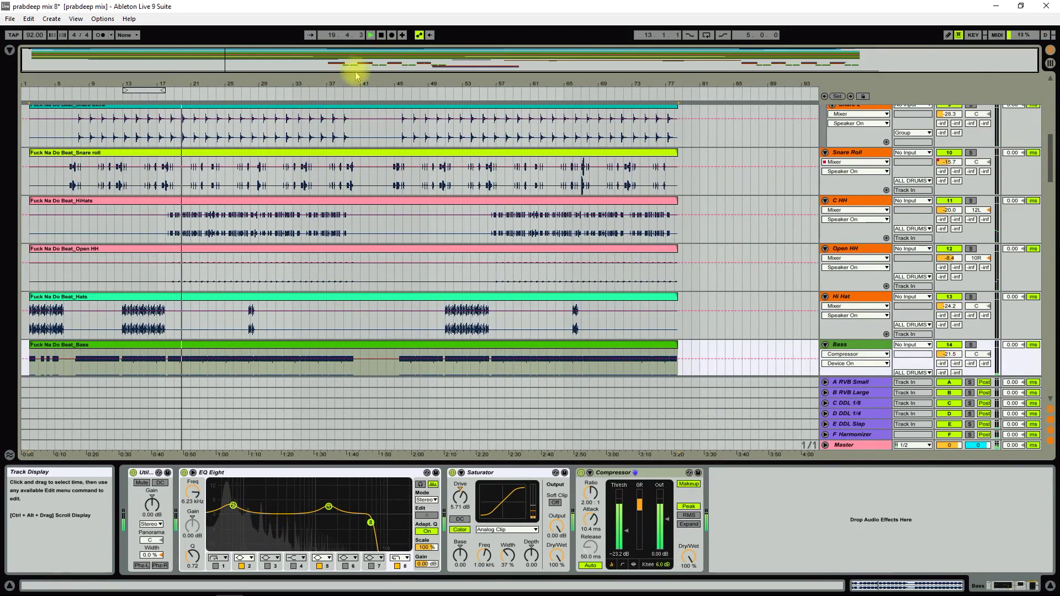
Step: Stop the arrangement playback at bar 22
left_click(382, 36)
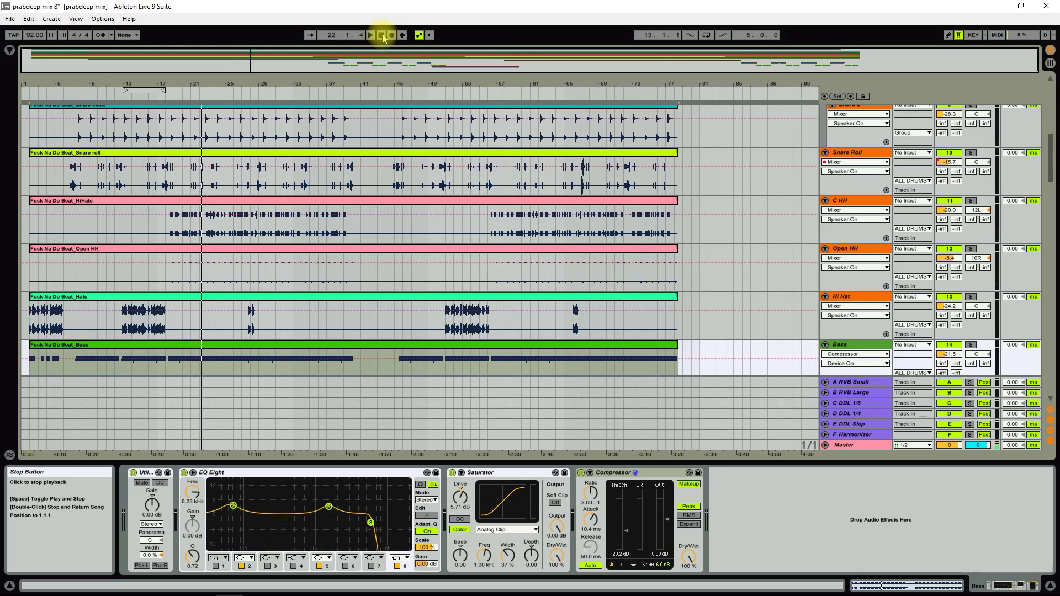